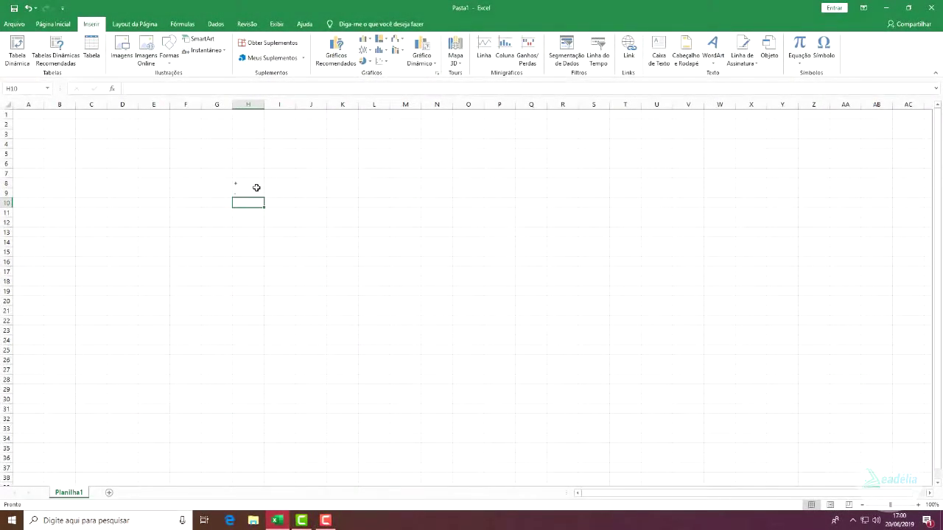
Enter the division symbol / in cell H10 and the multiplication symbol * in cell H11
key(alt)
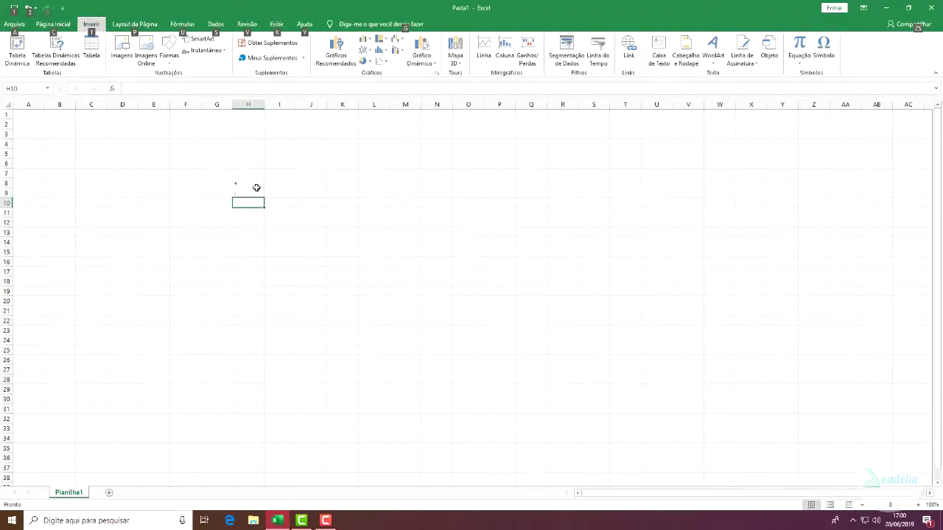
double_click(245, 210)
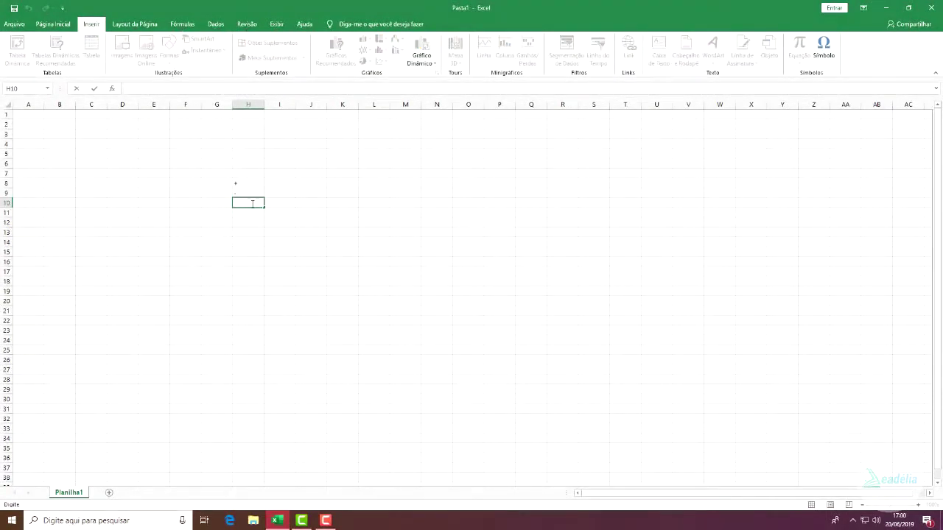
key(Return)
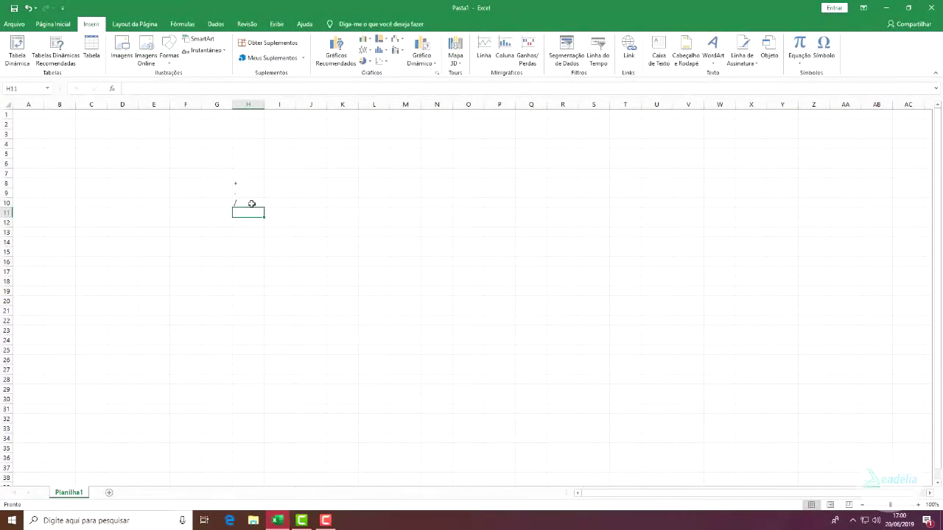
double_click(248, 213)
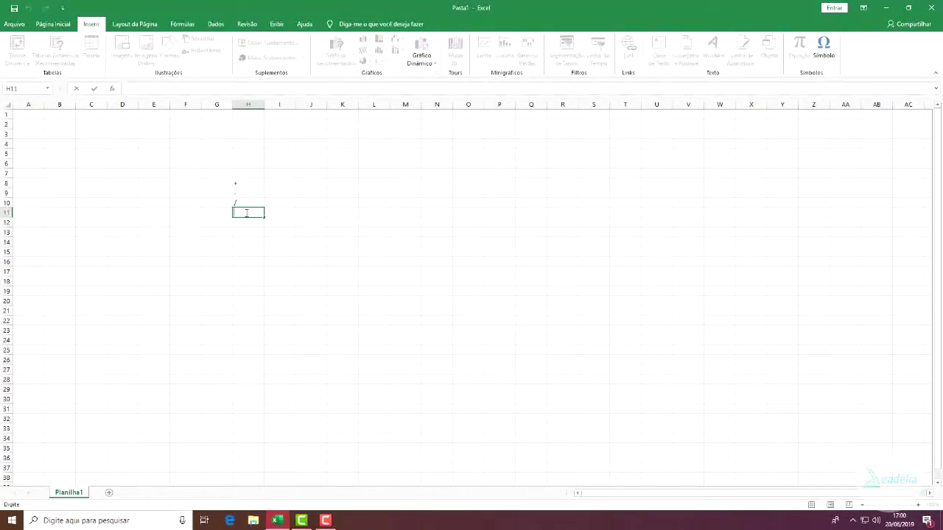
key(Return)
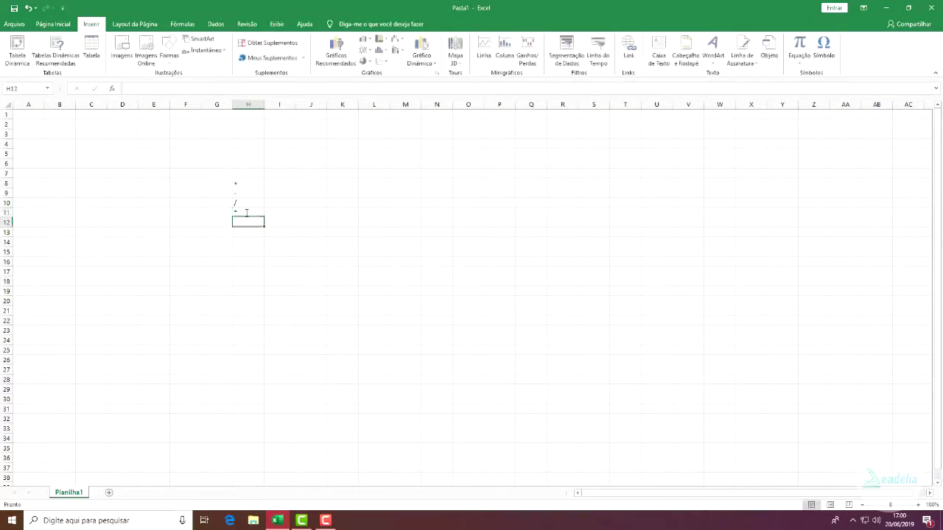
Clear the operator symbols from cells H8 to H11
drag(243, 183, 252, 211)
key(BackSpace)
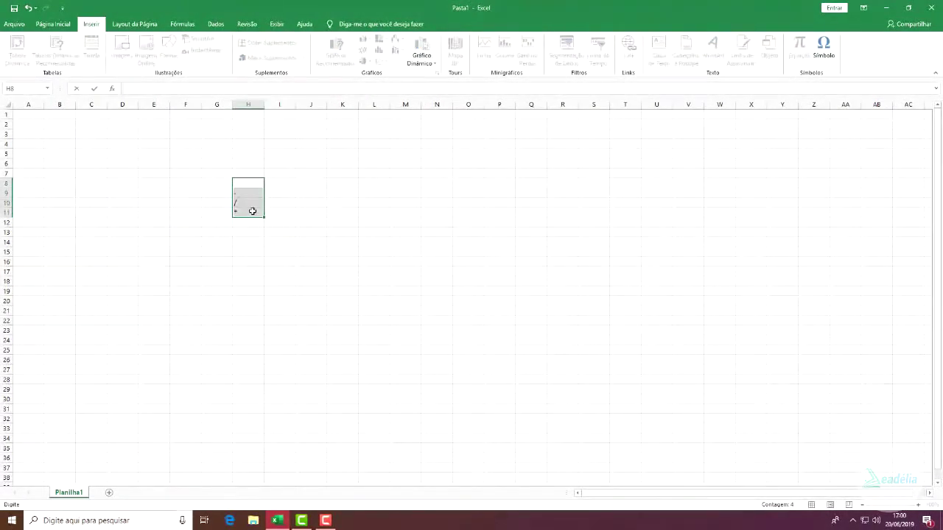
click(250, 204)
click(245, 193)
click(243, 183)
Enter the addition formula =5+5 in cell H7
click(242, 175)
text(=)
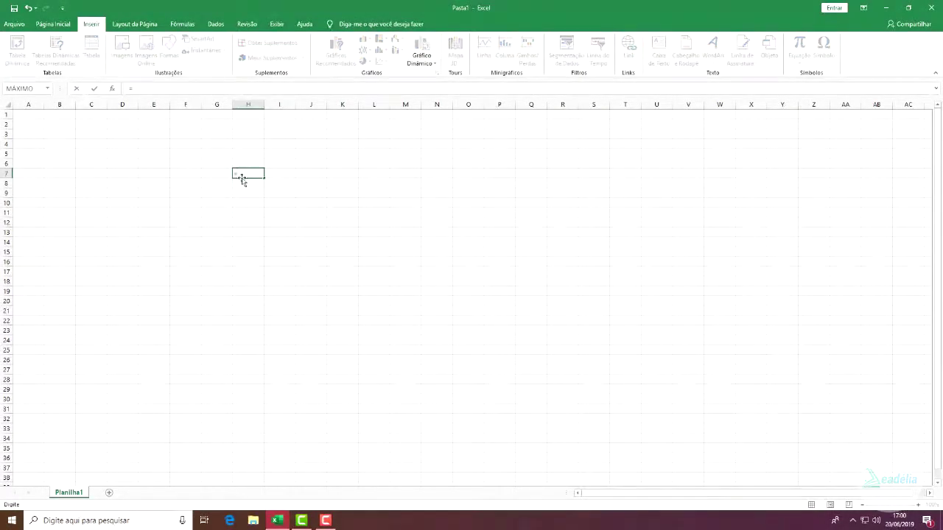
click(146, 88)
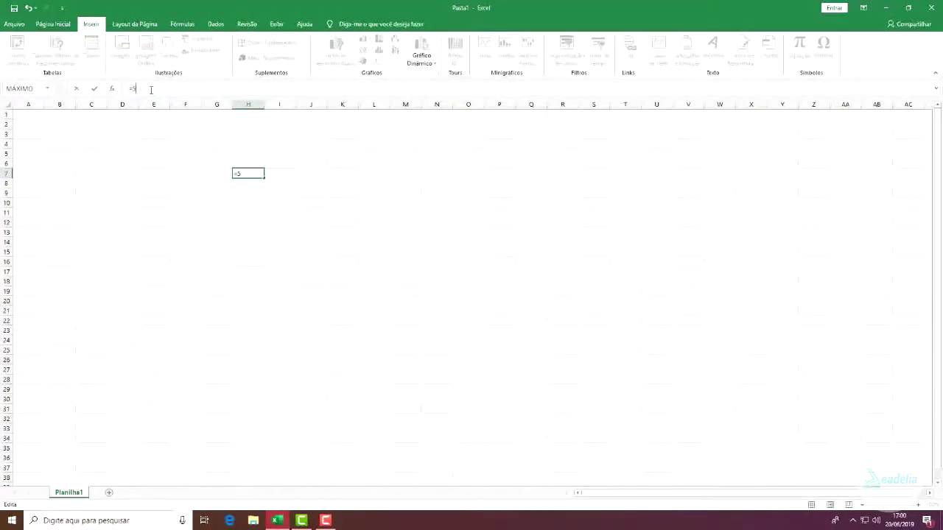
text(+)
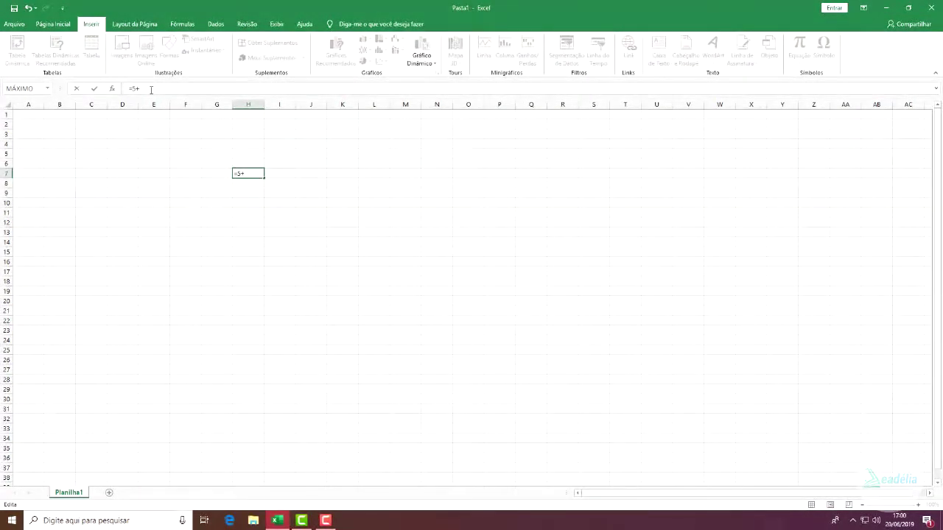
text(5)
click(258, 172)
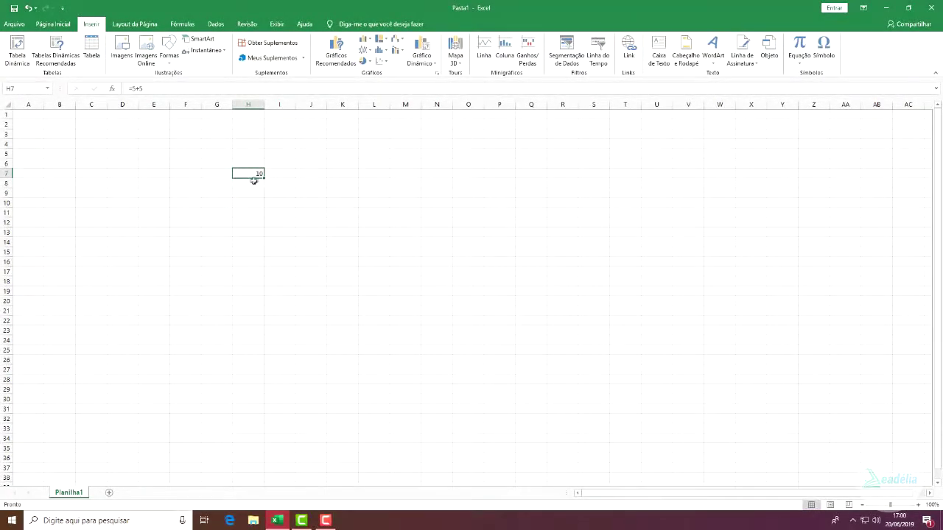
Examine the formula behind the result in cell H7
click(140, 88)
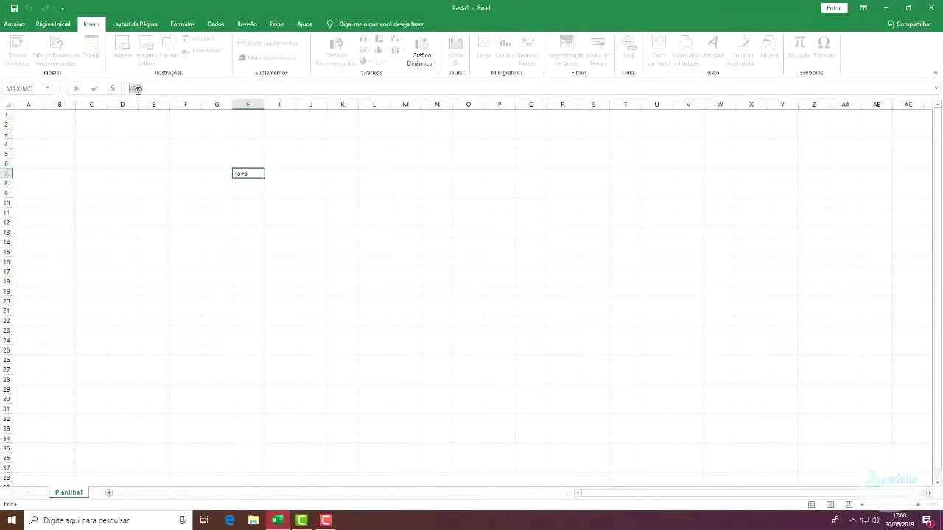
click(130, 89)
key(Return)
click(253, 173)
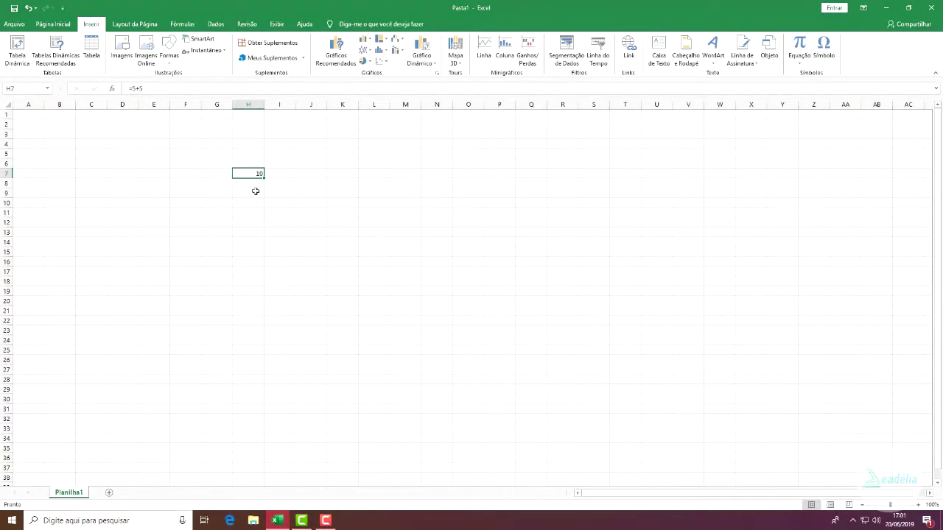
click(130, 89)
key(Return)
click(249, 175)
Change the formula in cell H7 to =5+10
click(143, 88)
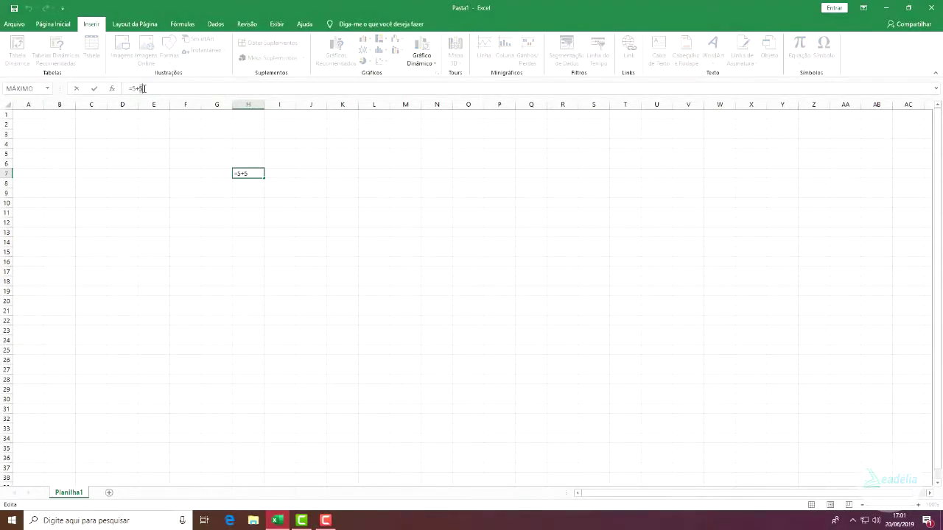
text(+5)
key(Return)
click(248, 171)
drag(227, 162, 284, 194)
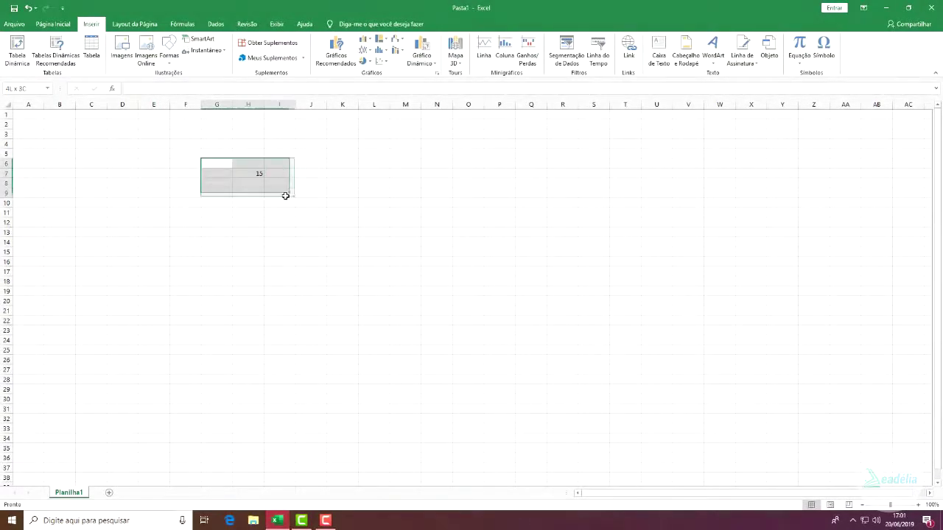
click(247, 173)
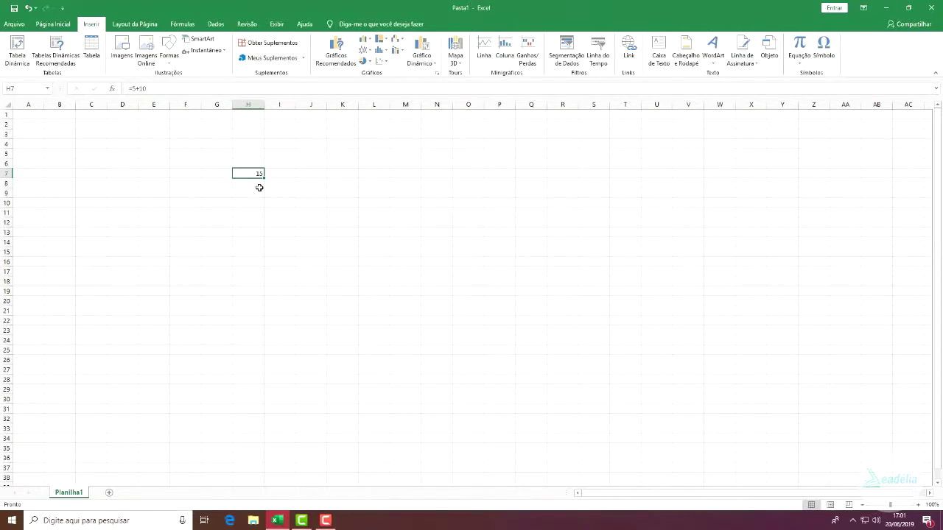
Copy the formula text =5+10 from cell H7 into cell H8
double_click(260, 186)
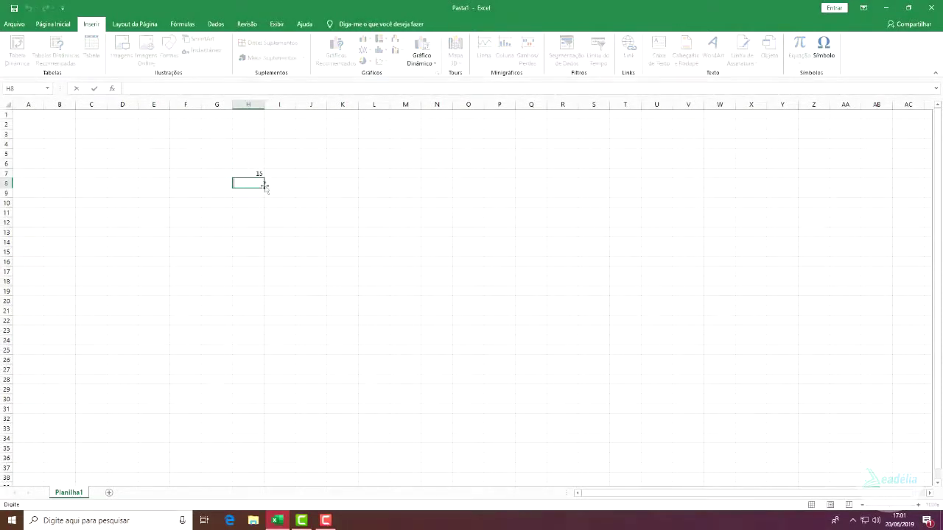
key(Escape)
click(256, 175)
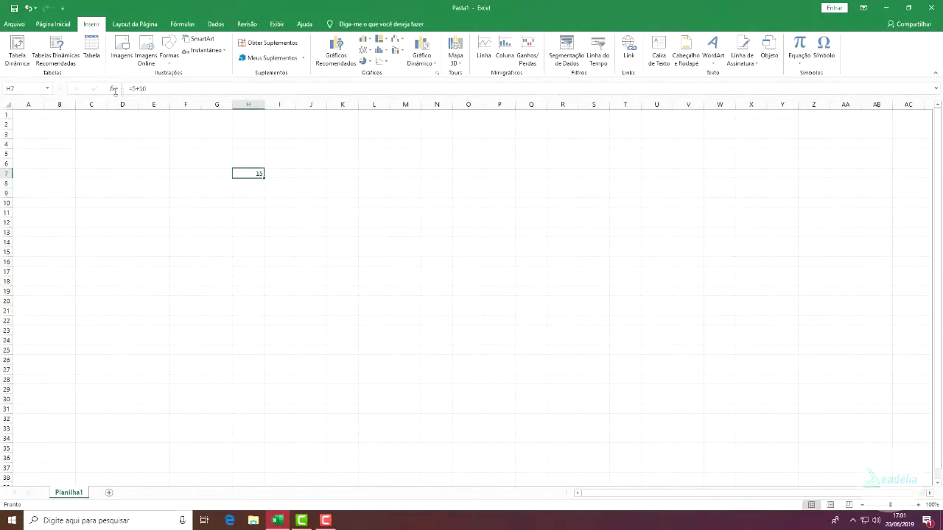
triple_click(169, 91)
text(=5+10)
click(243, 183)
key(Escape)
click(243, 184)
double_click(245, 184)
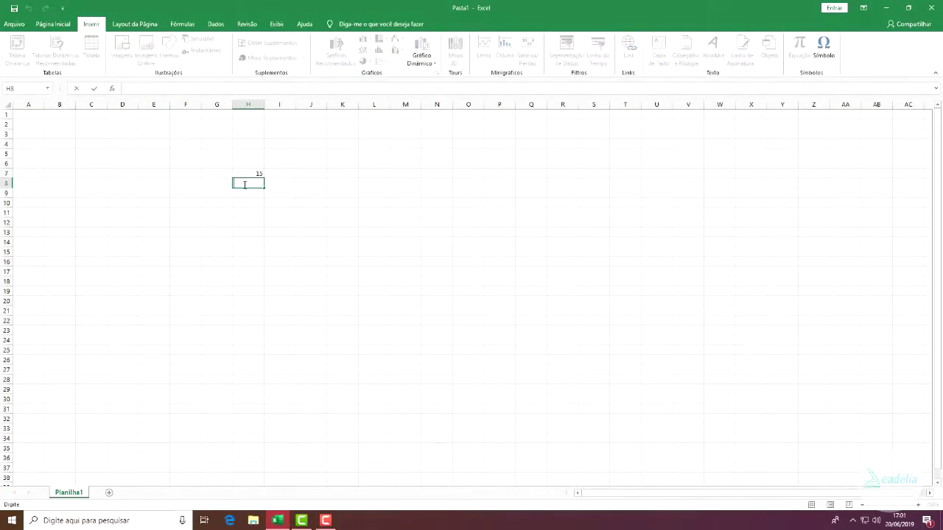
text(=5+10)
Change the formula in cell H8 to the subtraction =10-5
key(BackSpace)
key(BackSpace)
key(BackSpace)
key(BackSpace)
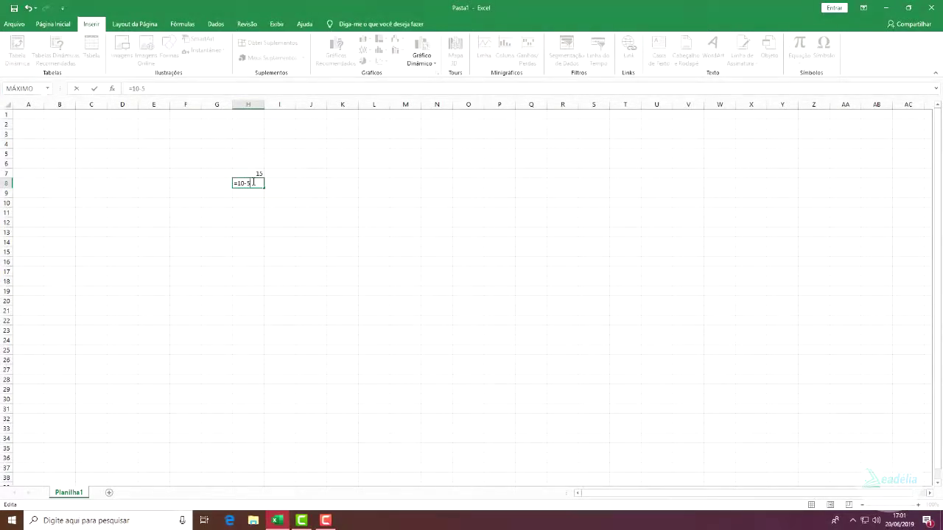
key(Return)
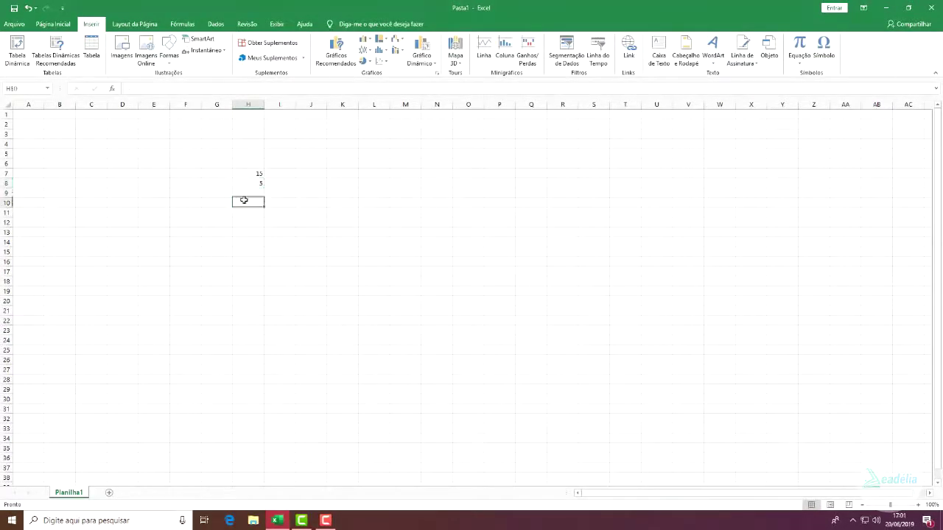
Copy the formula text from H8 into H9 and change it to the multiplication =10*5
click(248, 183)
double_click(248, 183)
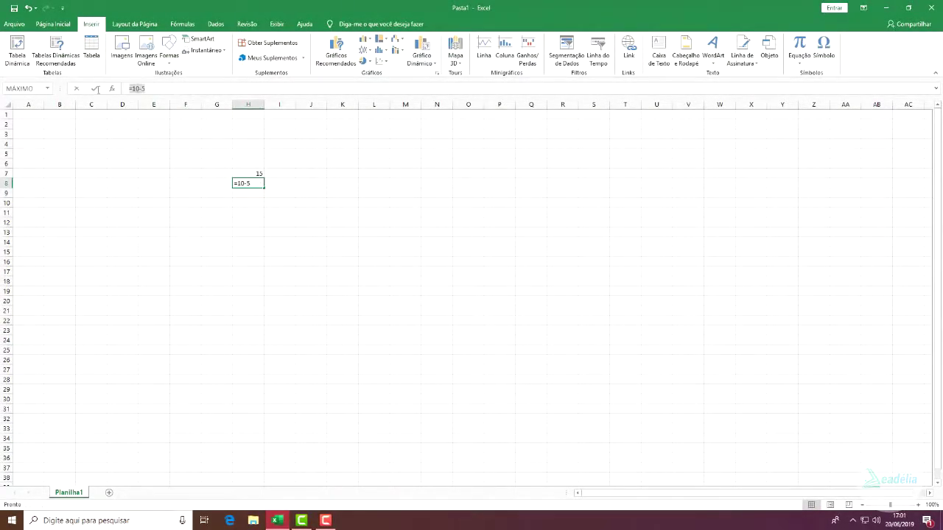
click(258, 192)
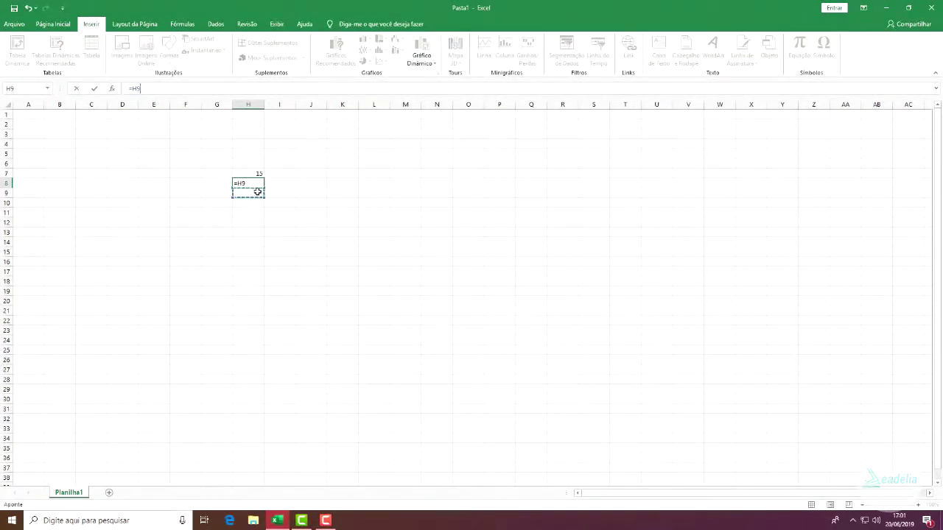
double_click(257, 192)
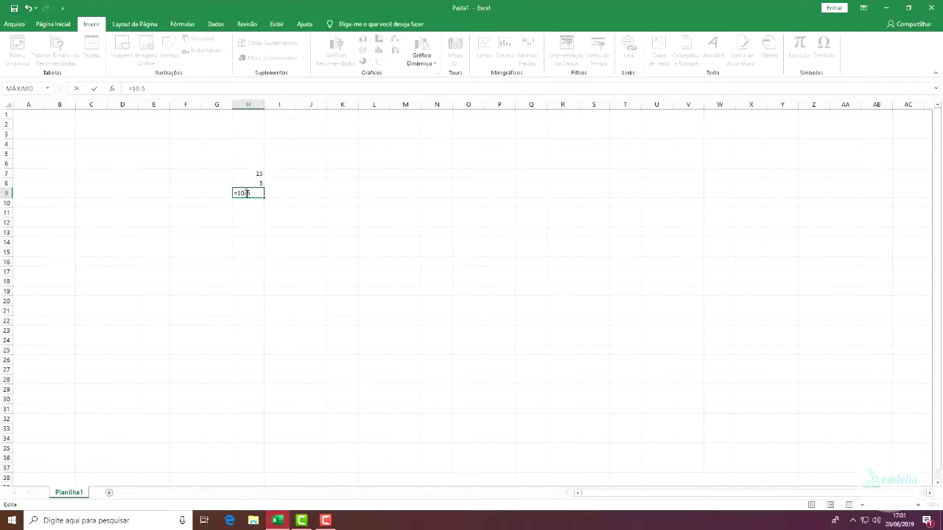
key(Return)
click(249, 193)
click(257, 203)
double_click(257, 184)
click(257, 194)
click(255, 203)
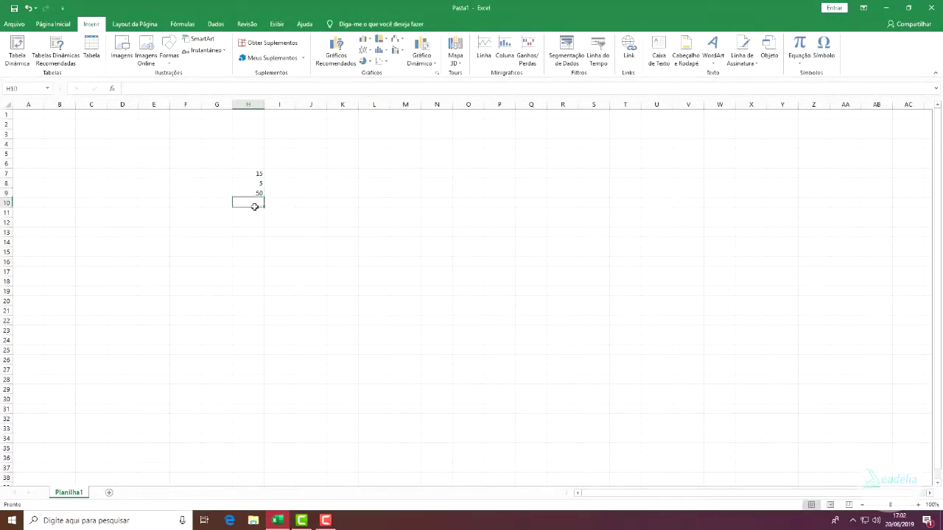
Copy the formula text =10*5 from cell H9 into cell H10
click(247, 193)
click(148, 89)
drag(131, 90, 116, 94)
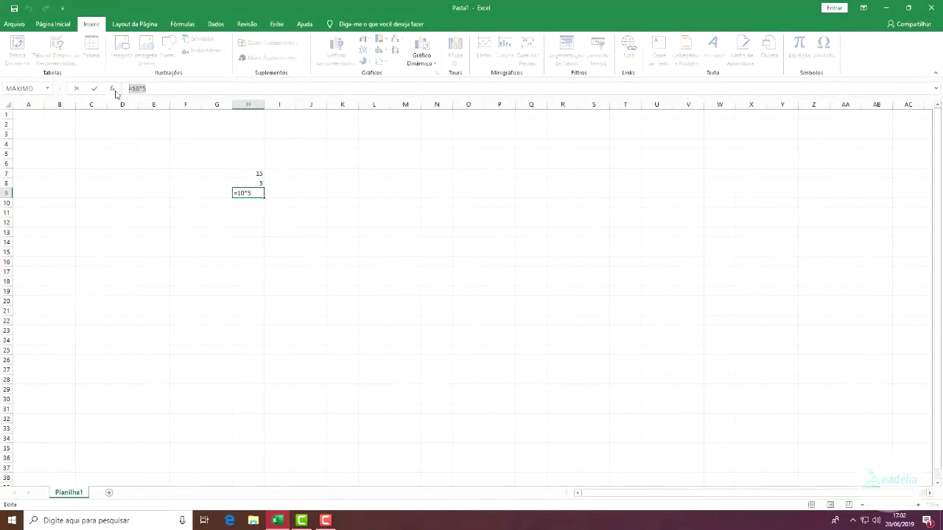
click(249, 205)
key(Escape)
double_click(248, 205)
text(50)
key(ctrl+Return)
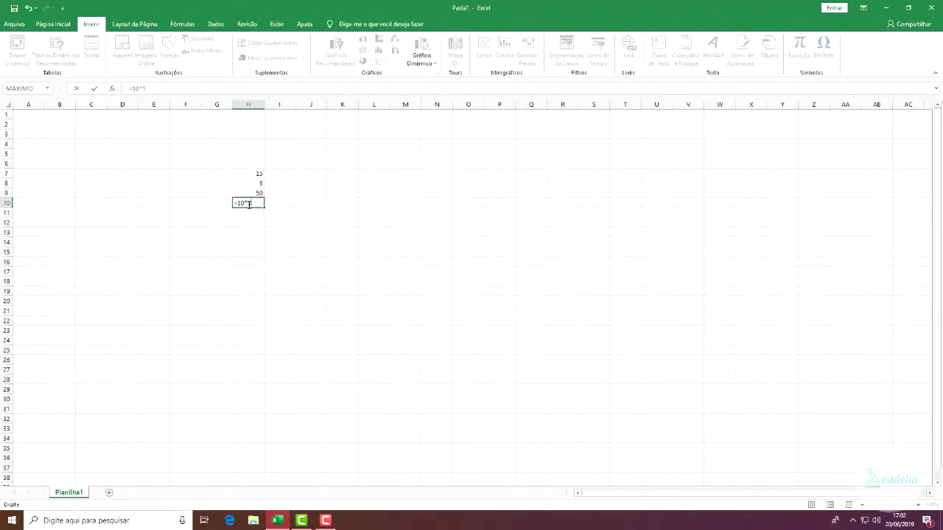
Change the formula in cell H10 to the division =10/5
key(Left)
key(Left)
click(248, 205)
text(=10*5)
key(BackSpace)
key(BackSpace)
text(/5)
key(Return)
Review the four example formulas in H7:H10 and clear them from the sheet
drag(254, 174, 261, 207)
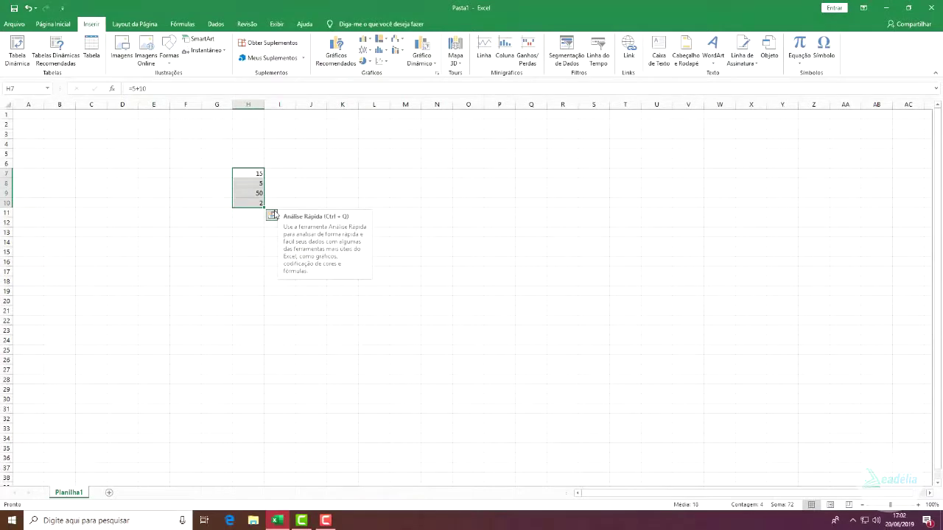
click(250, 174)
click(253, 196)
click(252, 201)
click(252, 189)
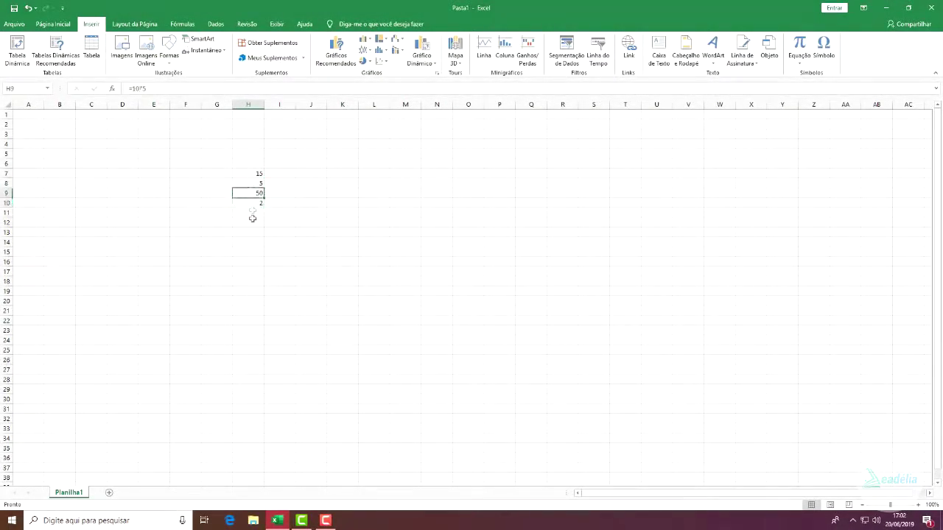
drag(255, 176, 262, 206)
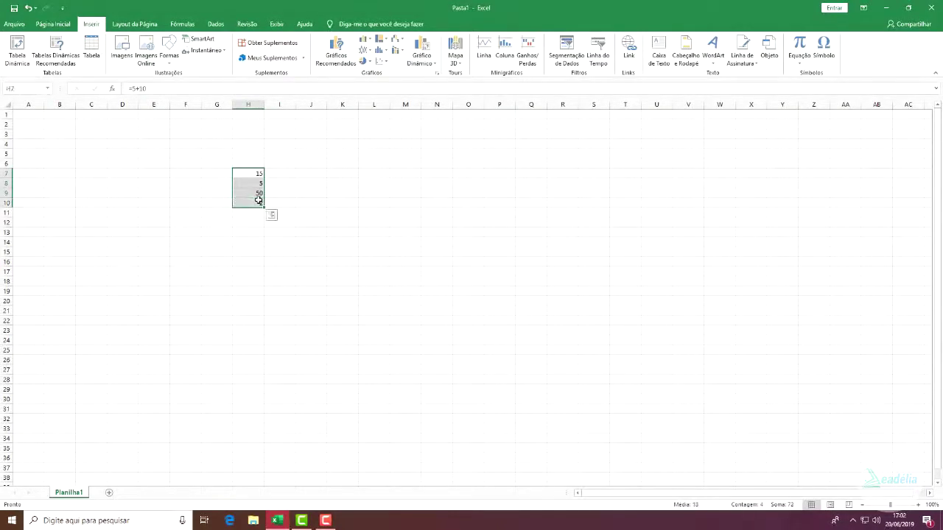
key(Delete)
click(259, 241)
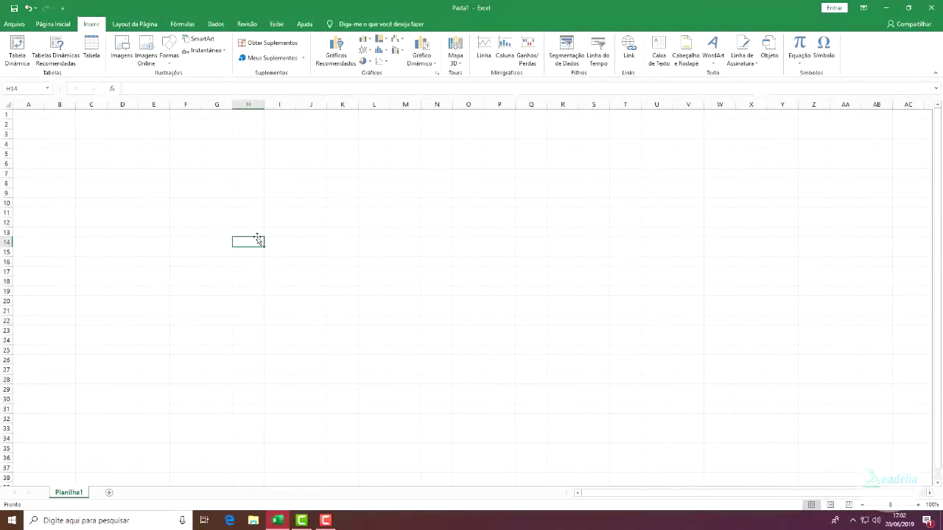
Merge and center the cell range G5:P9 for a title block
click(383, 224)
click(188, 158)
drag(217, 153, 508, 193)
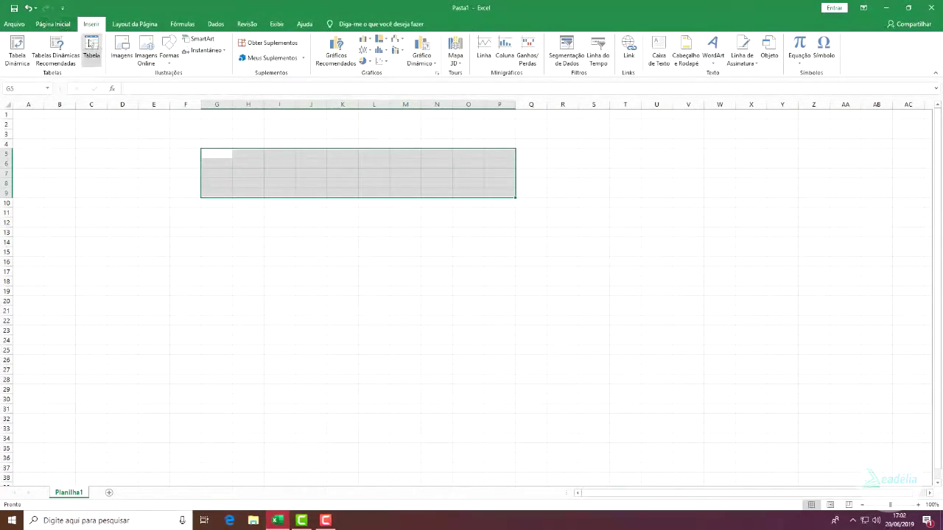
click(53, 23)
click(302, 58)
Enter the title "Compras do Mês" in the merged block
double_click(343, 173)
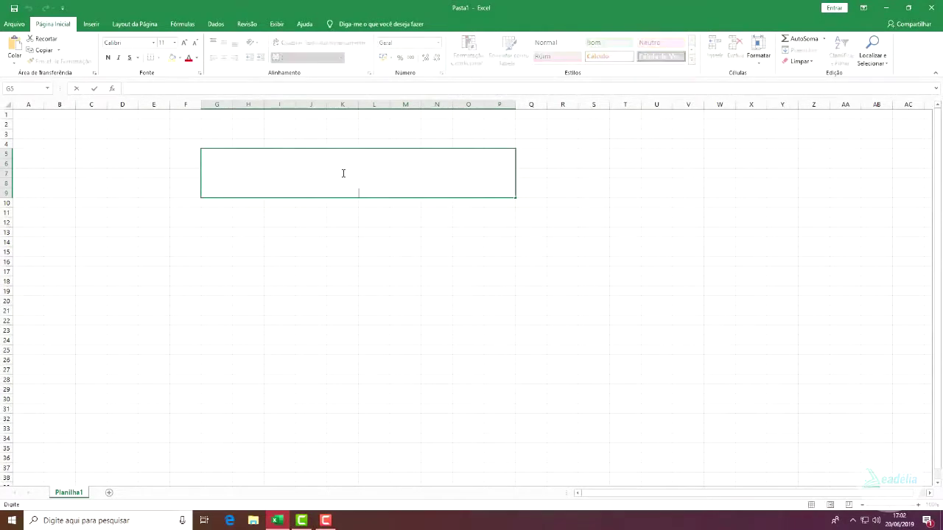
text(Compras do Mês)
click(347, 270)
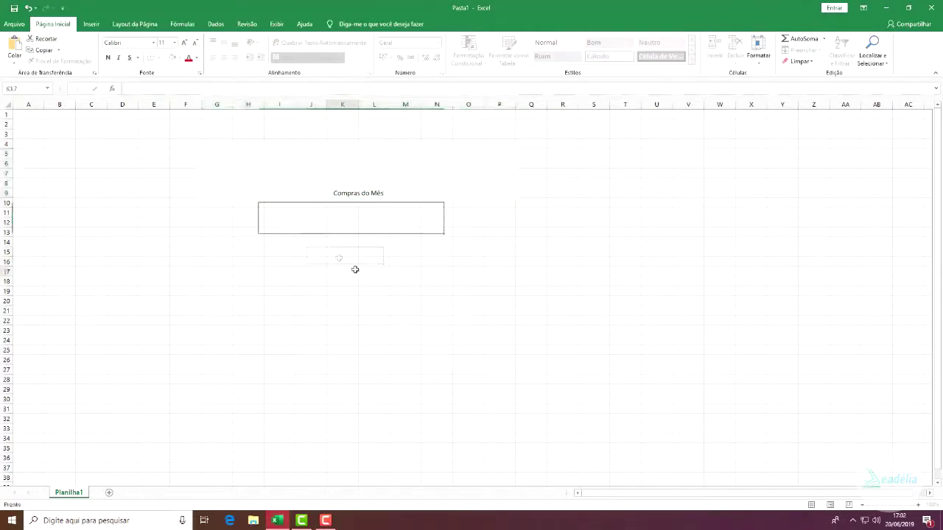
Enter the month headings "Janeiro", "Fevereiro" and "Março" in cells G10, H10 and I10
click(227, 201)
text(Janeiro)
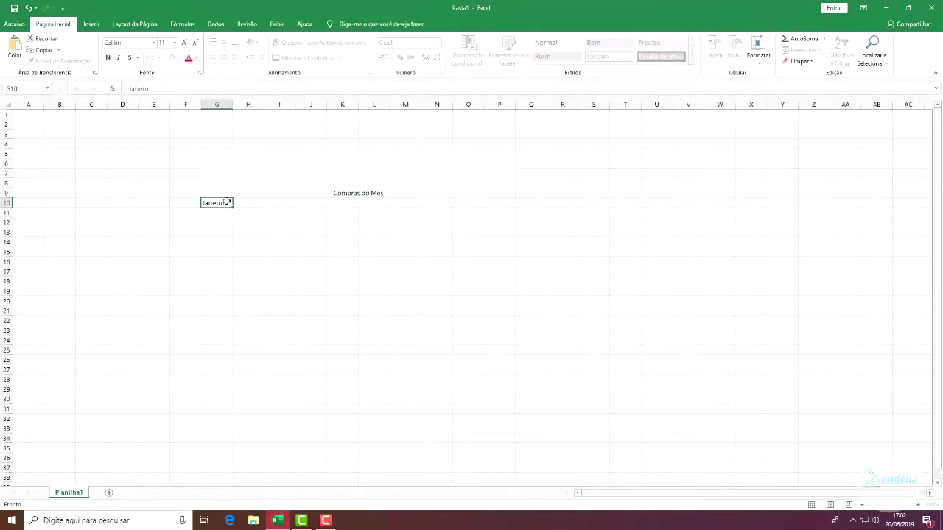
key(Right)
text(Fevereio)
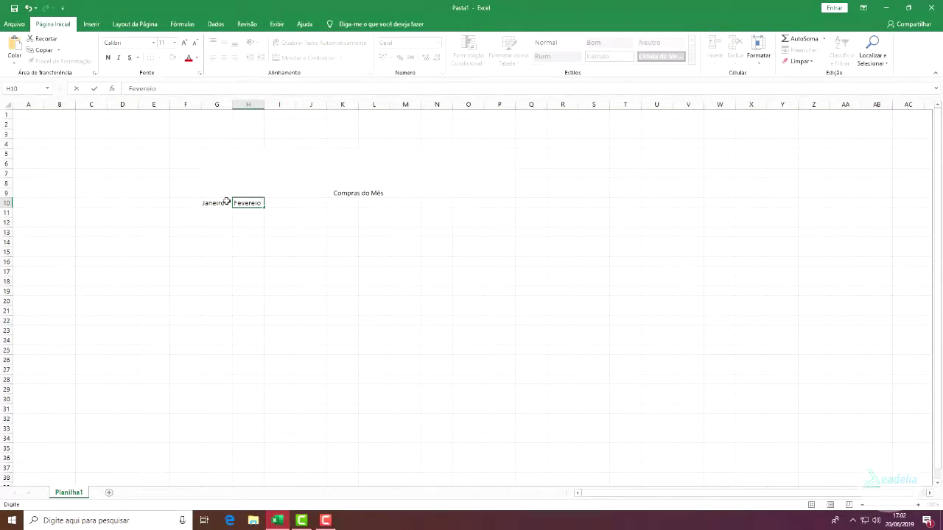
key(BackSpace)
text(ro)
key(Return)
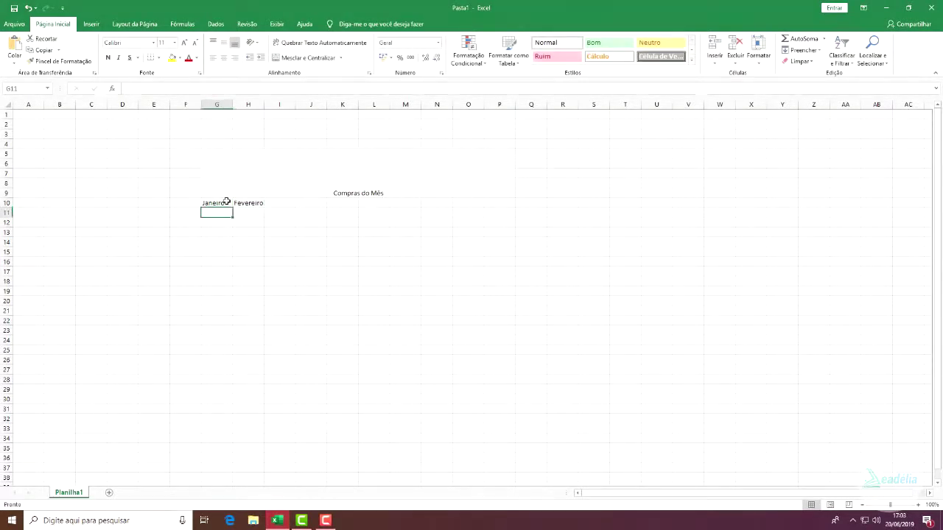
double_click(280, 204)
text(Março)
key(Return)
Widen columns F to I and enter the heading "Produtos" in F10
click(189, 204)
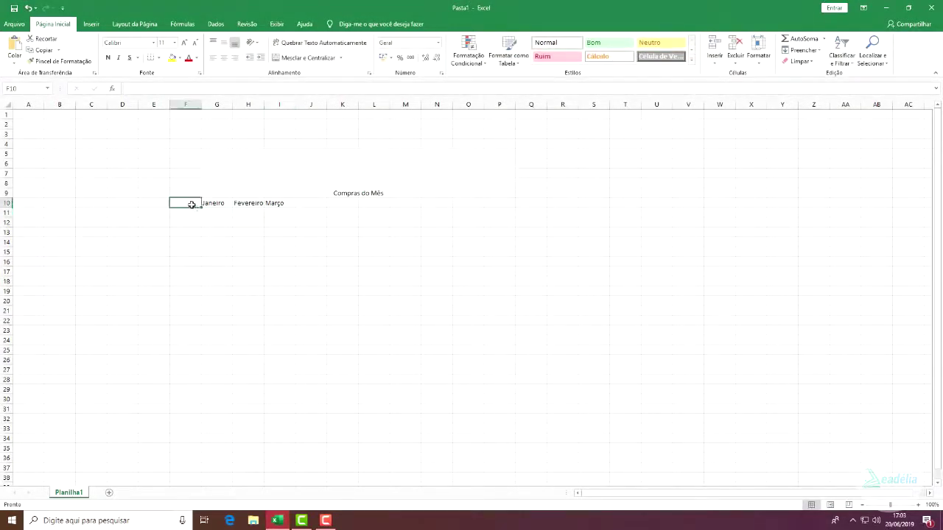
drag(233, 105, 322, 105)
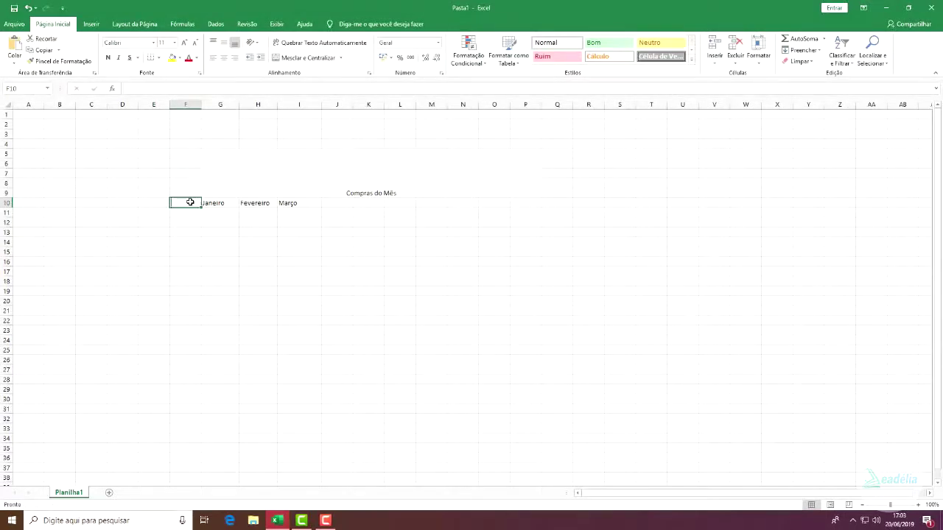
double_click(190, 202)
text(Produtos)
key(Return)
drag(200, 111, 207, 111)
click(265, 261)
Center the headings in F10:I10 and widen the month columns G to I further
mouse_move(199, 202)
mouse_down()
mouse_move(295, 204)
mouse_move(185, 203)
mouse_up()
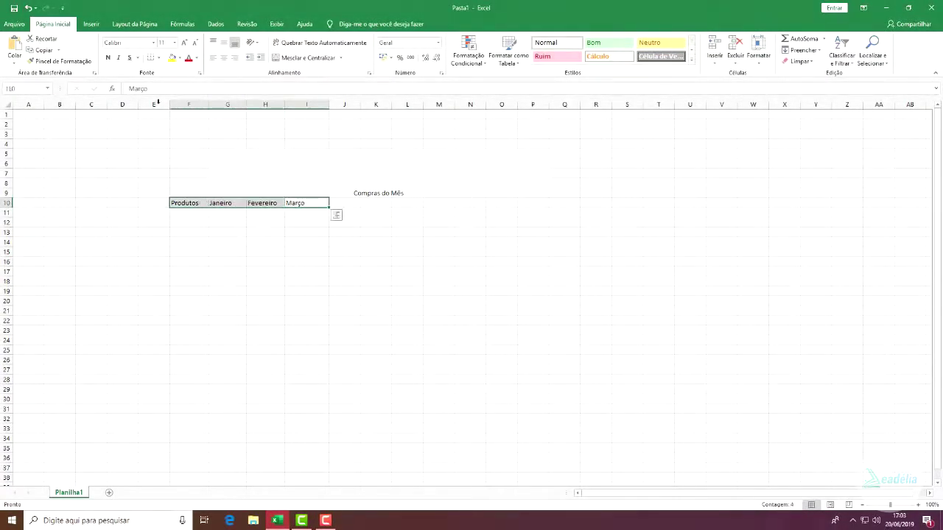
click(224, 57)
click(274, 252)
drag(246, 104, 255, 104)
drag(313, 104, 368, 106)
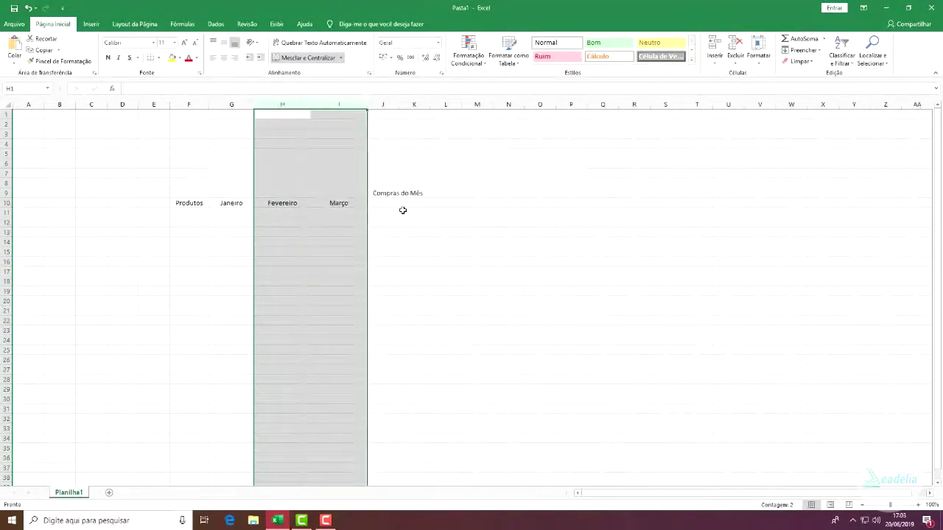
click(402, 210)
List the products "Arroz", "Feijão" and "Açucar" in F11:F13 under the Produtos heading
click(178, 213)
text(Arroz)
key(Return)
text(Feijão)
key(Return)
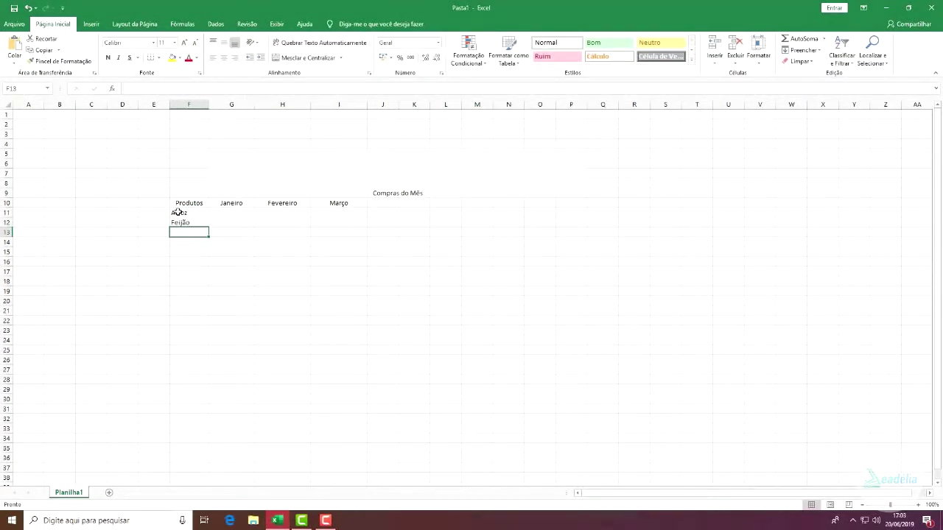
text(Aç)
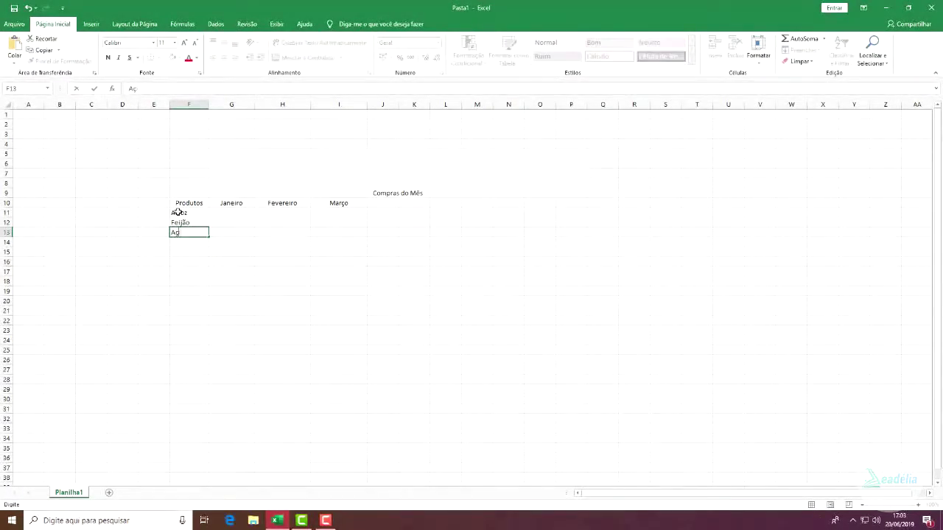
text(ucar)
key(Return)
drag(216, 214, 336, 233)
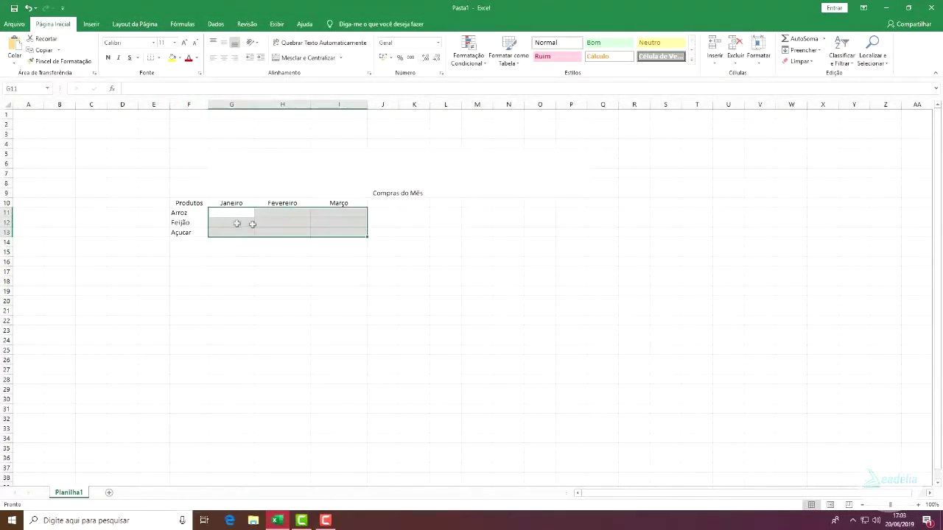
click(236, 213)
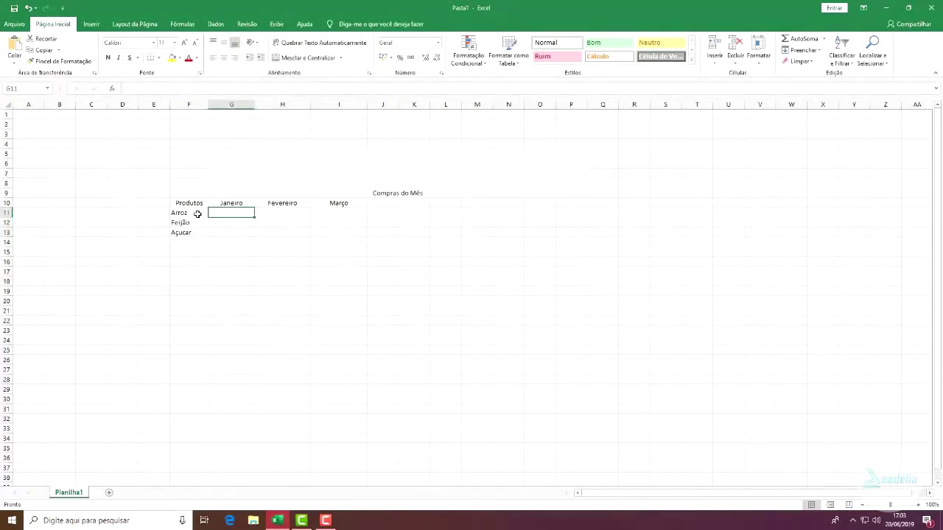
click(346, 213)
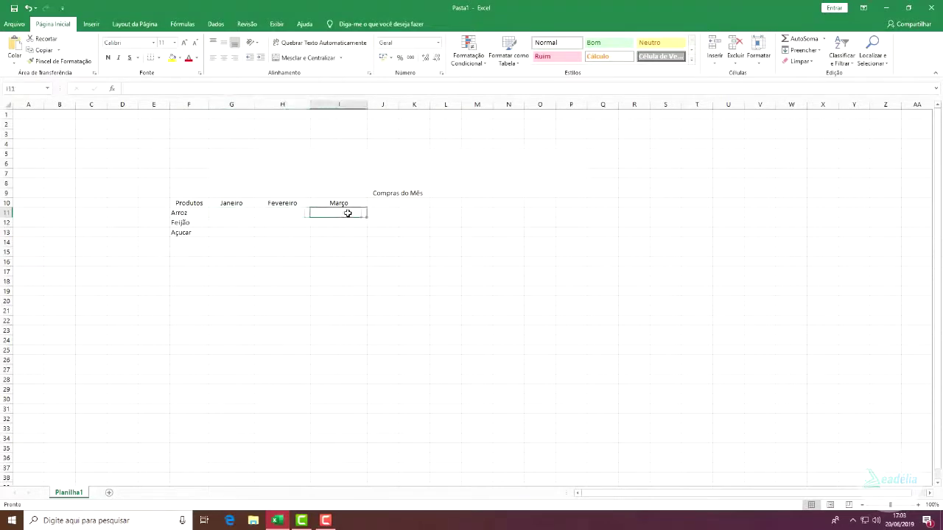
click(235, 214)
Center the contents of the table body F11:I13 horizontally
drag(197, 216, 306, 222)
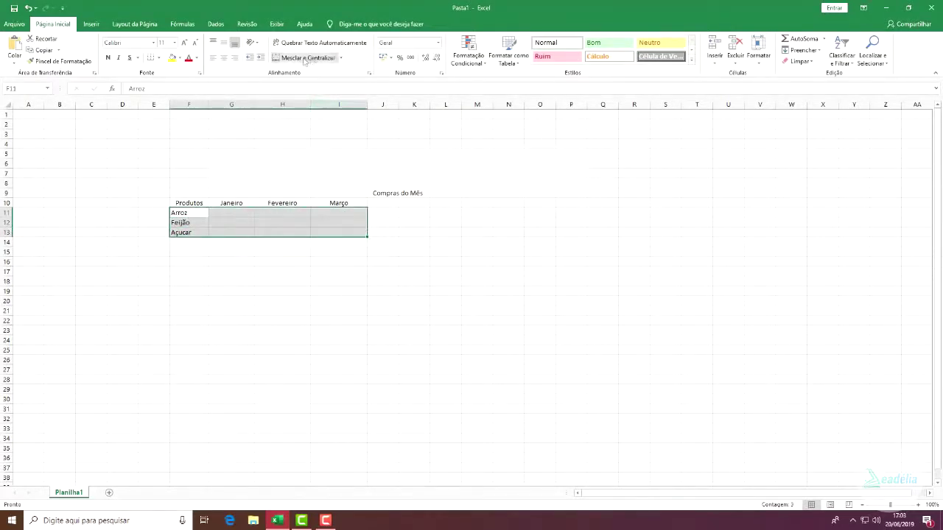
click(223, 57)
click(266, 257)
Apply the Moeda currency format to the amount cells G11:I13
drag(246, 213, 322, 233)
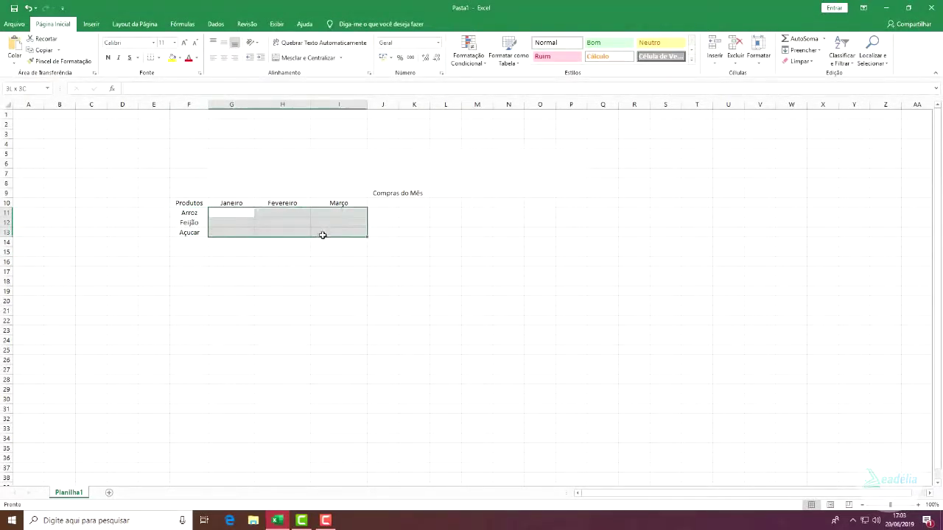
click(438, 46)
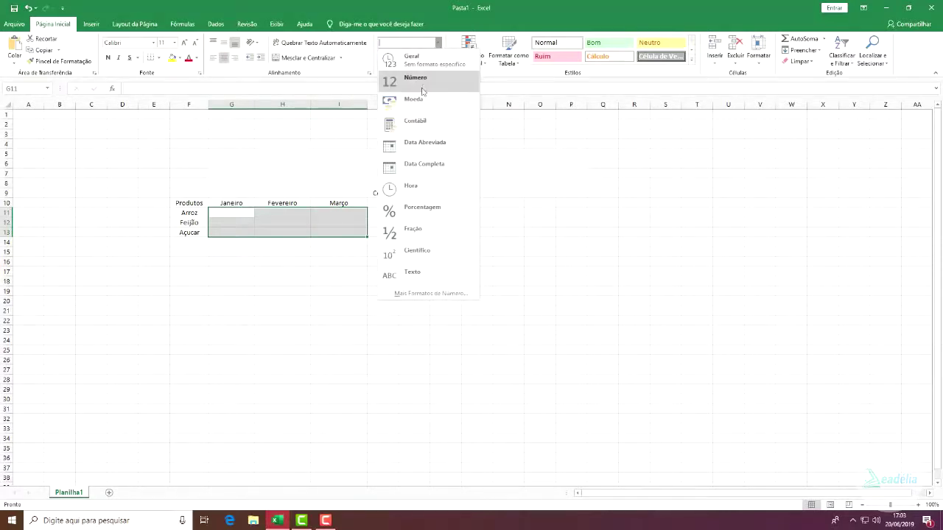
click(421, 98)
click(337, 259)
click(248, 214)
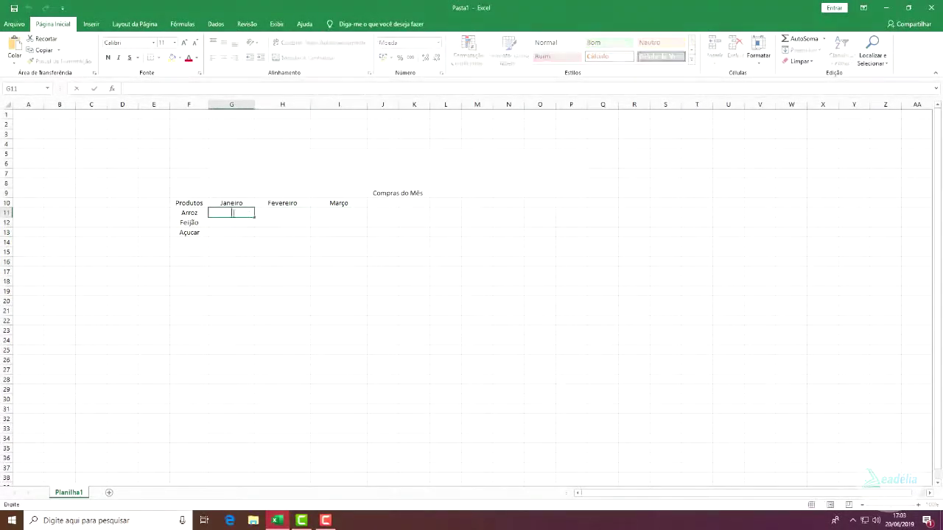
click(264, 252)
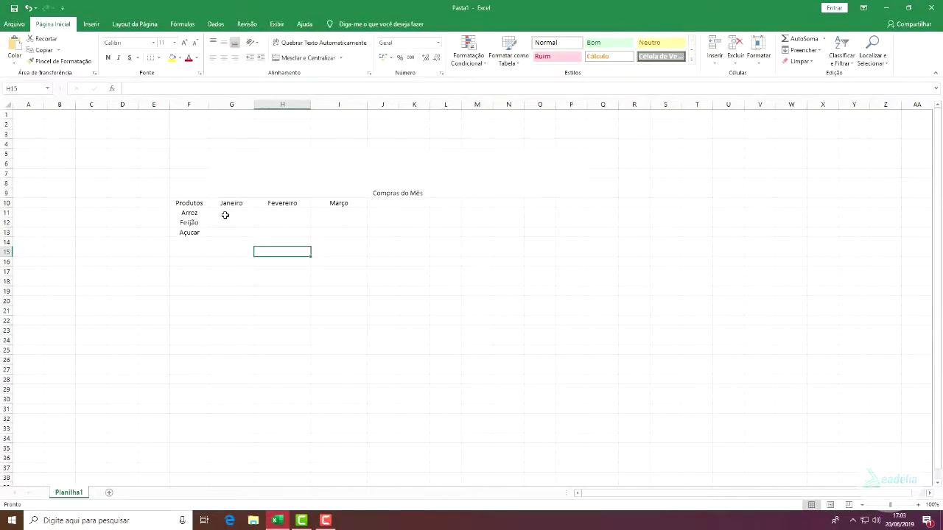
Enter the Arroz amounts 48 for Janeiro, 52 for Fevereiro and 20 for Março in G11:I11
click(224, 215)
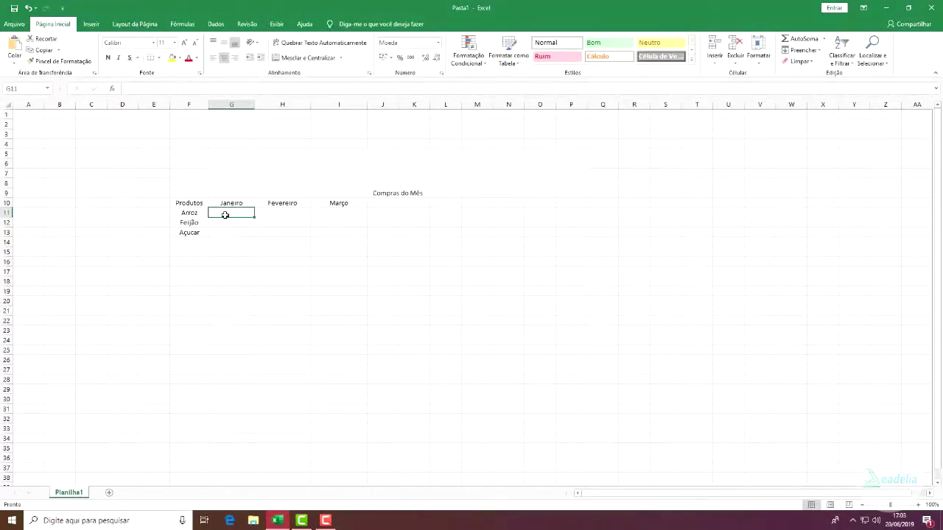
text(2)
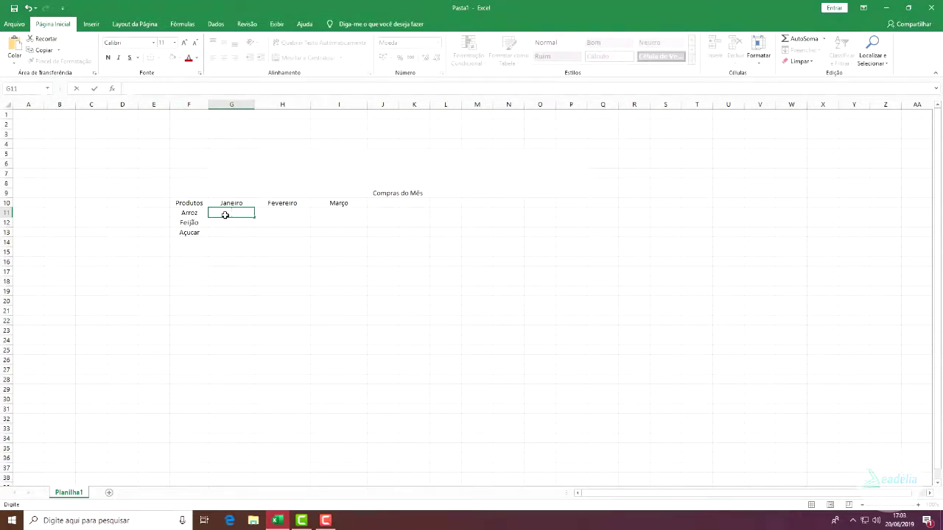
text(8)
key(Return)
click(236, 214)
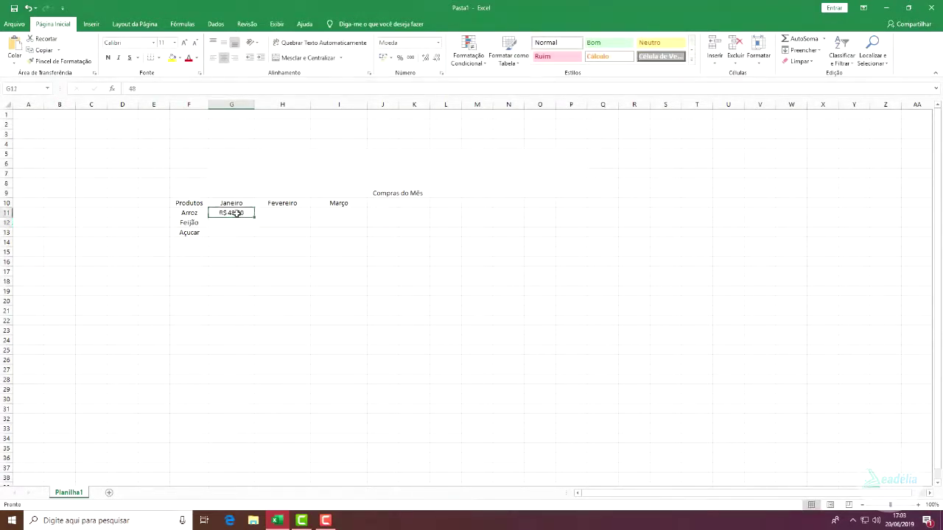
click(279, 213)
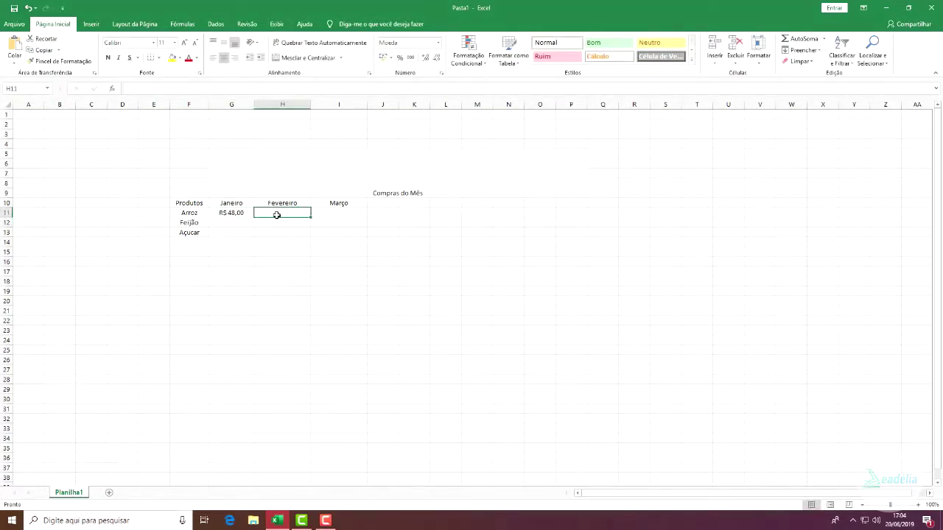
text(52)
key(Return)
click(328, 211)
text(20)
key(Return)
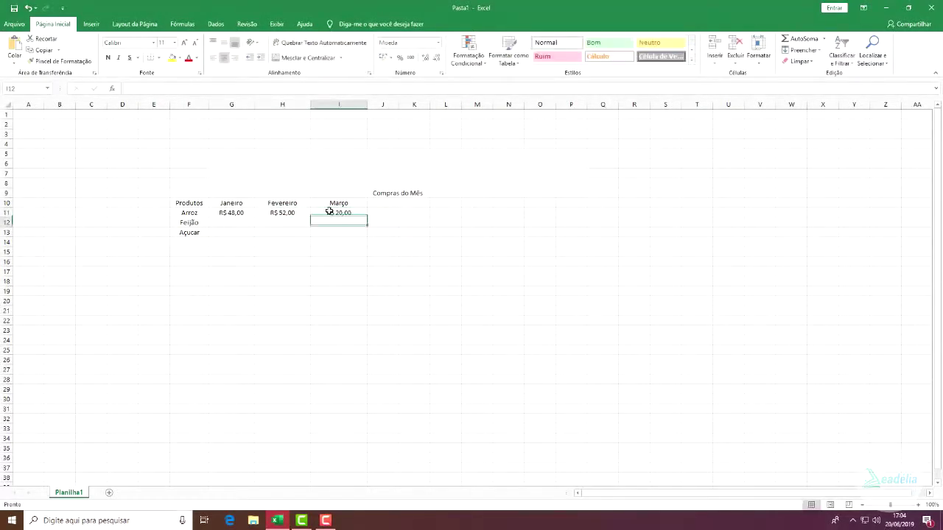
Enter the Feijão amounts 40, 30 and 20 in G12:I12
click(245, 223)
text(40)
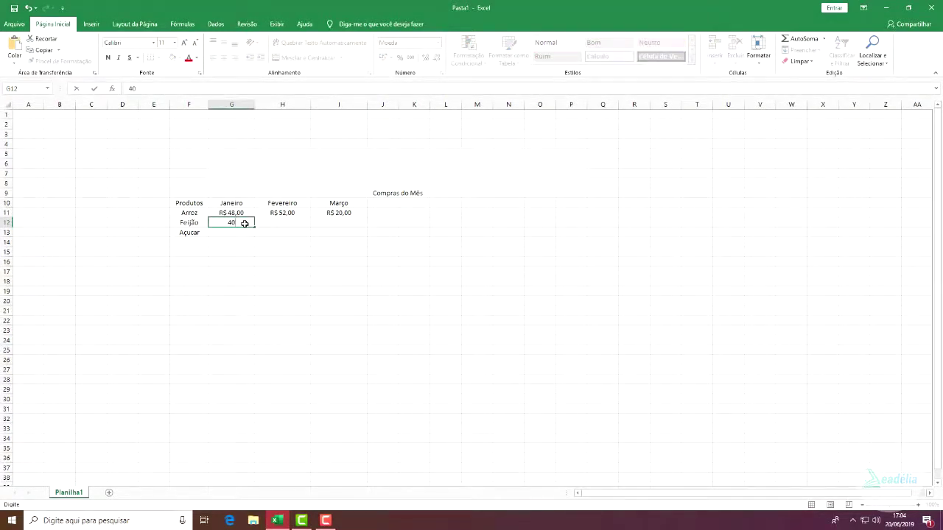
key(Tab)
text(30)
key(Tab)
text(20)
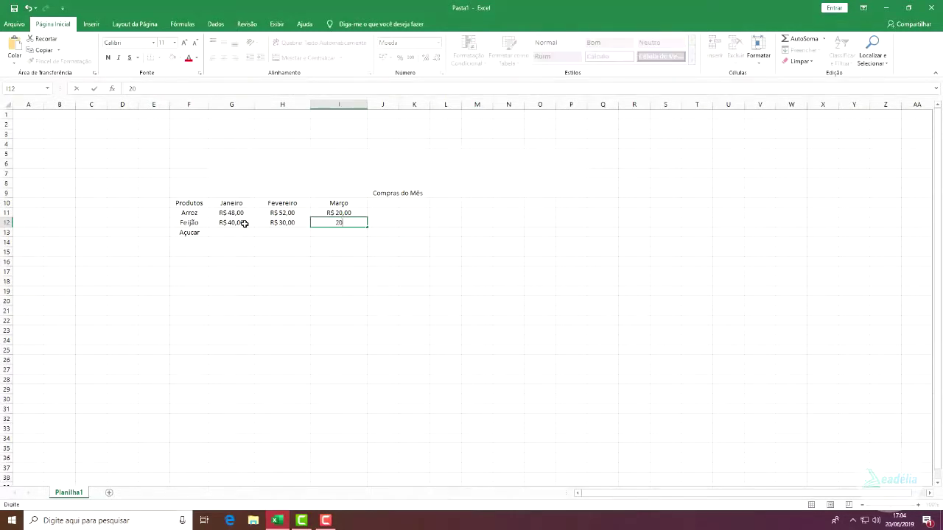
key(Return)
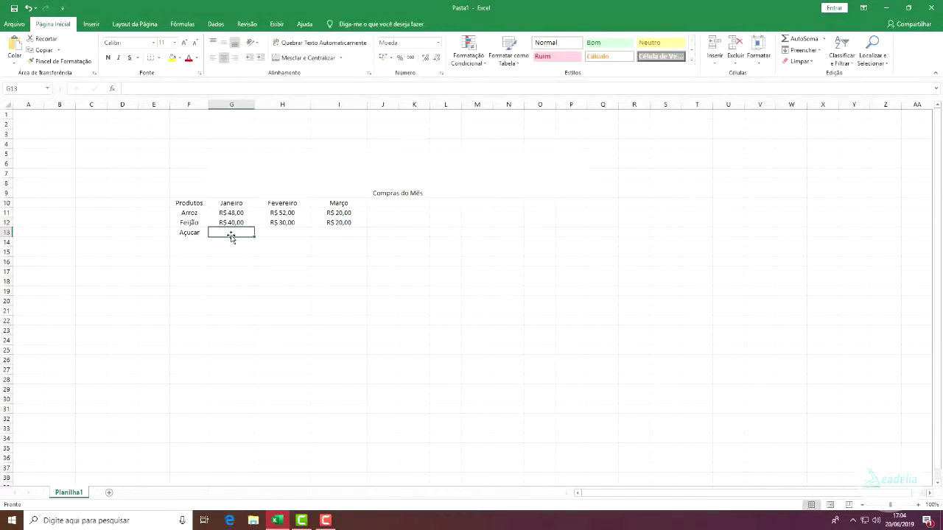
Enter the Açucar amounts 15, 20 and 12 in G13:I13
text(25)
key(Tab)
text(20)
key(Tab)
text(12)
key(Return)
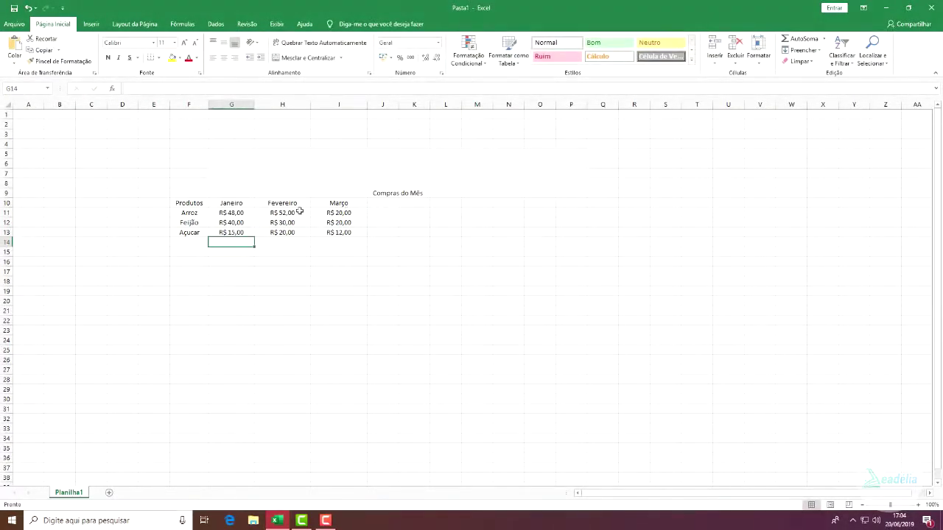
Apply the Moeda format to J11:J13 and enter the heading "Total de Gasto no Mês" in J10
drag(227, 214, 391, 235)
click(438, 43)
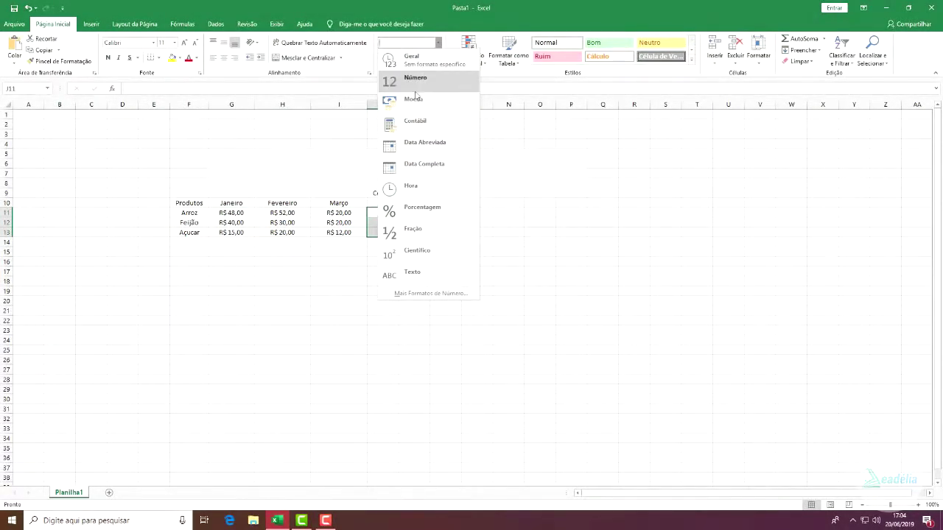
click(415, 121)
double_click(386, 202)
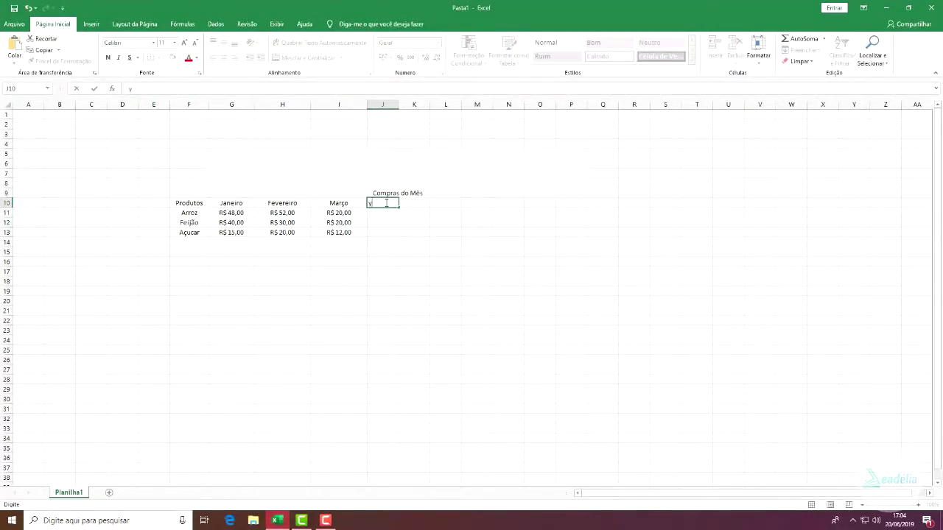
text(Total de Gasto no Mês)
key(Return)
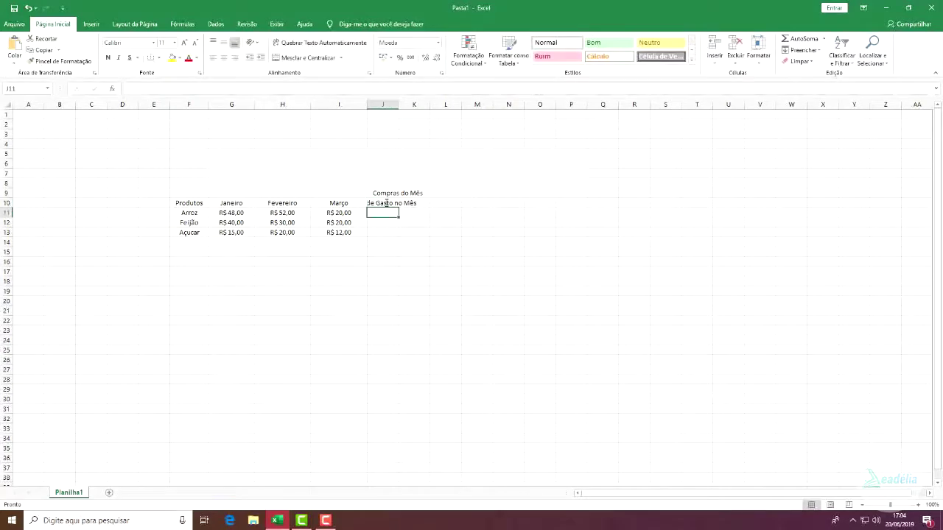
Wrap the text of the total heading in J10 and resize column J and row 10 to fit two lines
drag(4, 209, 5, 223)
click(379, 203)
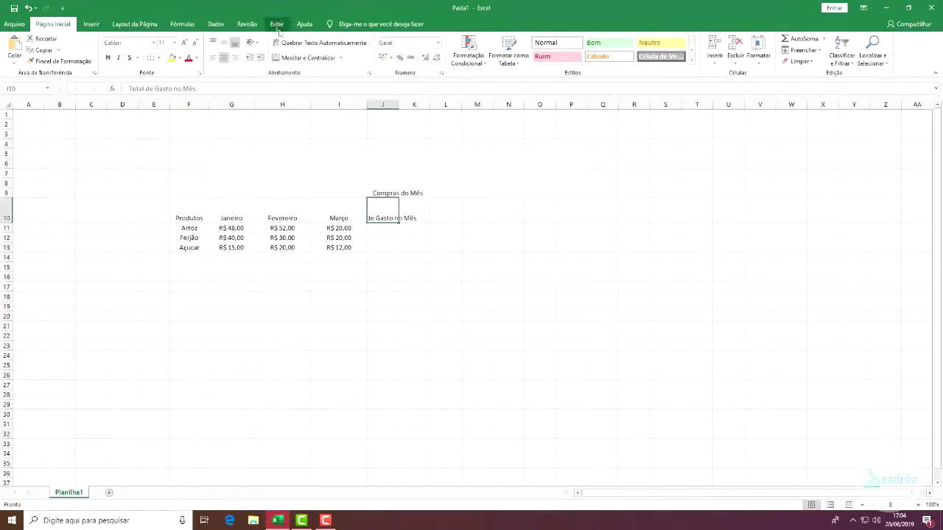
click(319, 42)
drag(397, 105, 410, 104)
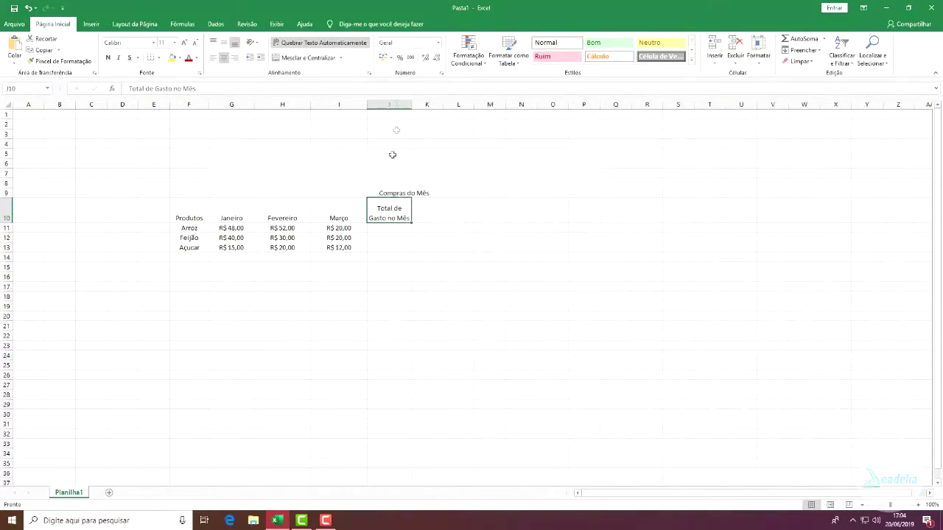
drag(12, 224, 12, 218)
click(339, 322)
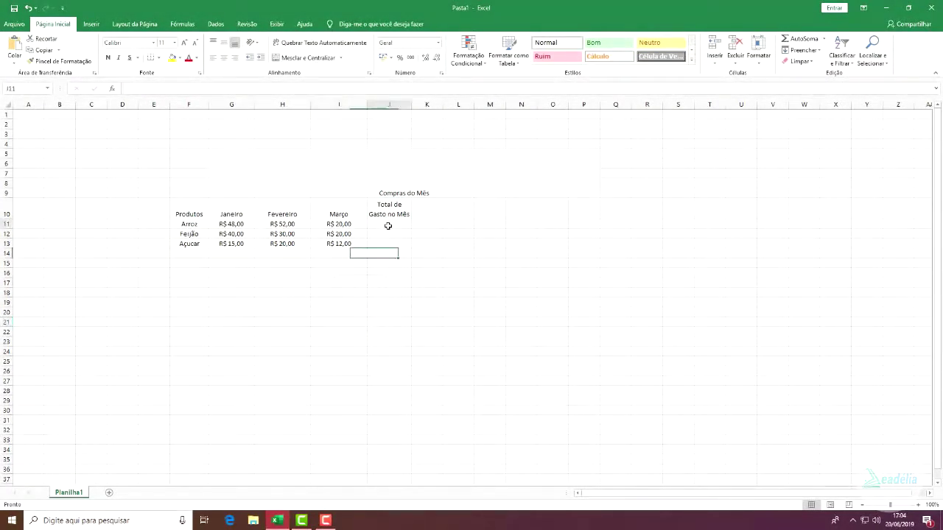
double_click(385, 225)
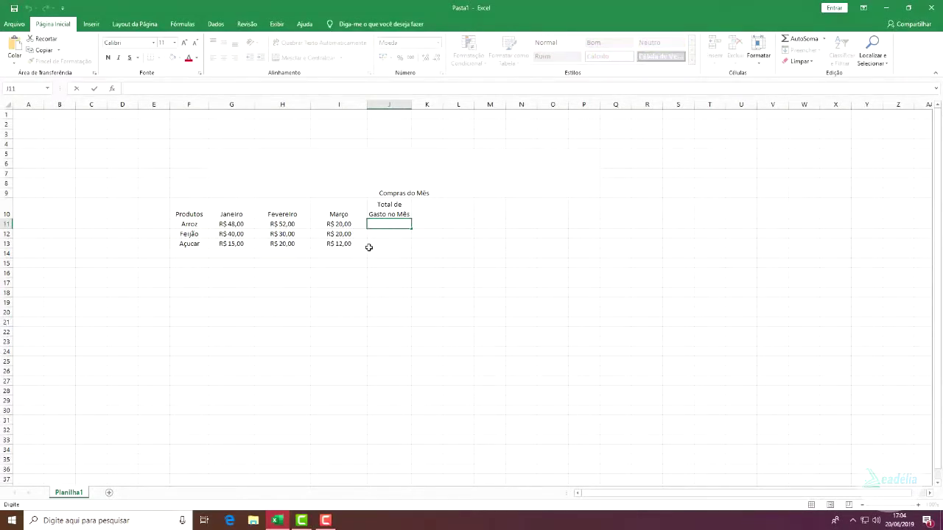
click(368, 245)
click(392, 224)
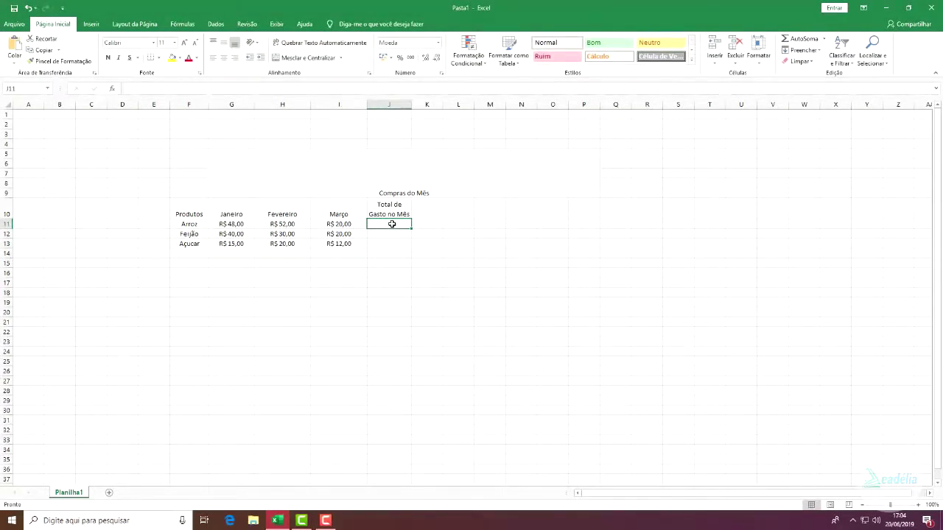
drag(227, 225, 340, 224)
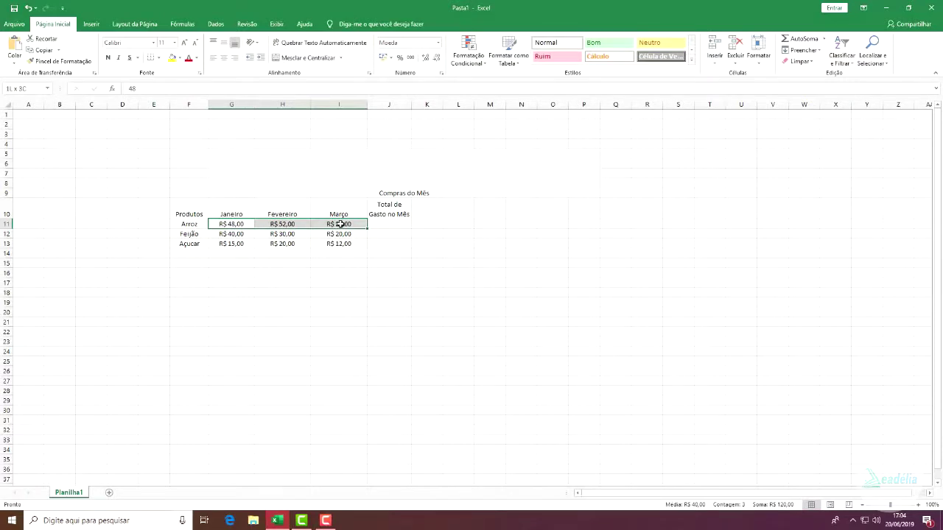
double_click(386, 223)
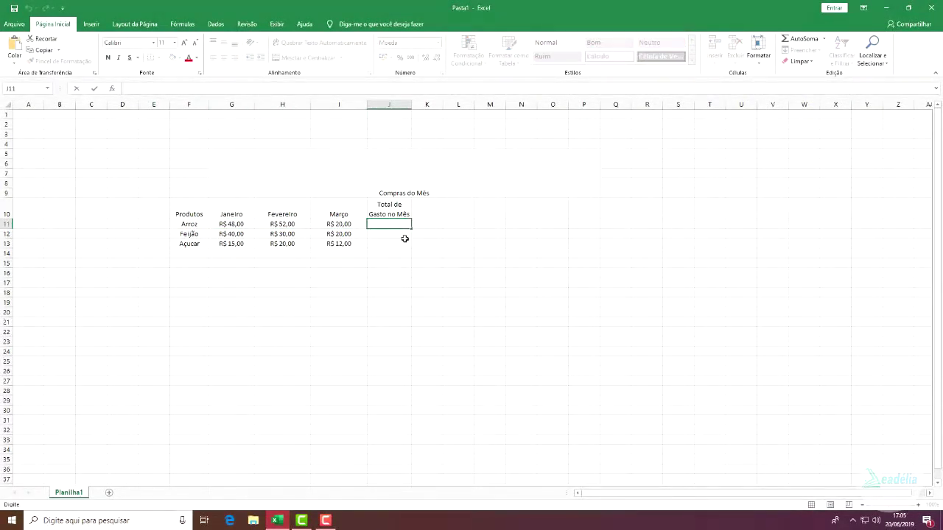
click(350, 228)
drag(235, 224, 333, 223)
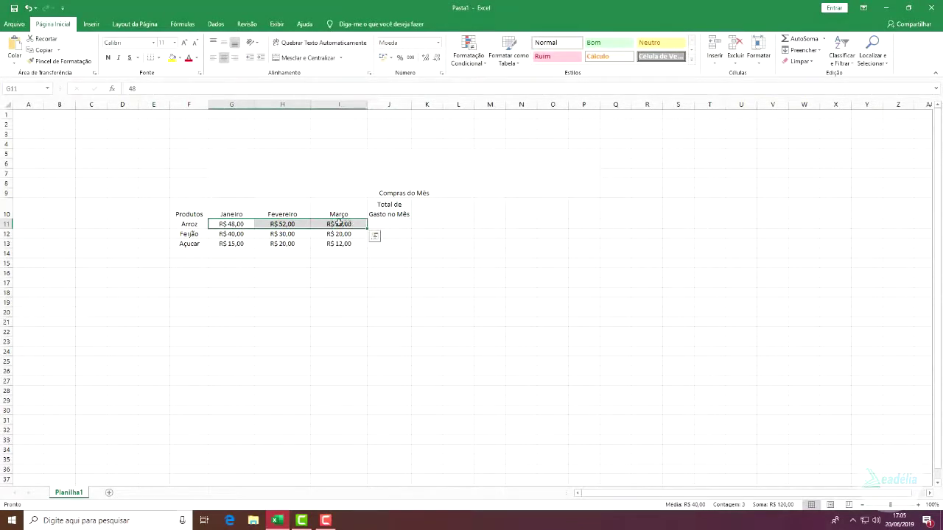
Total the Arroz amounts G11:I11 in J11 with AutoSoma and center the result
click(383, 223)
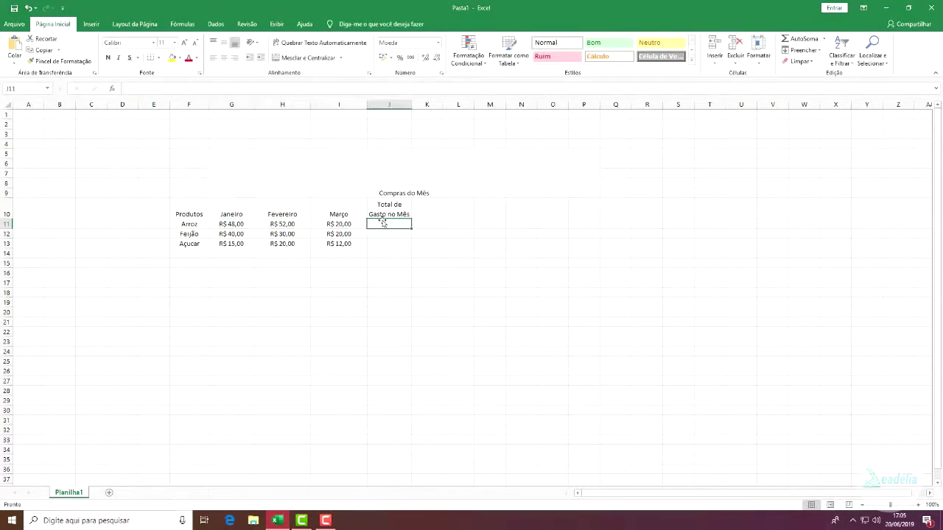
click(801, 38)
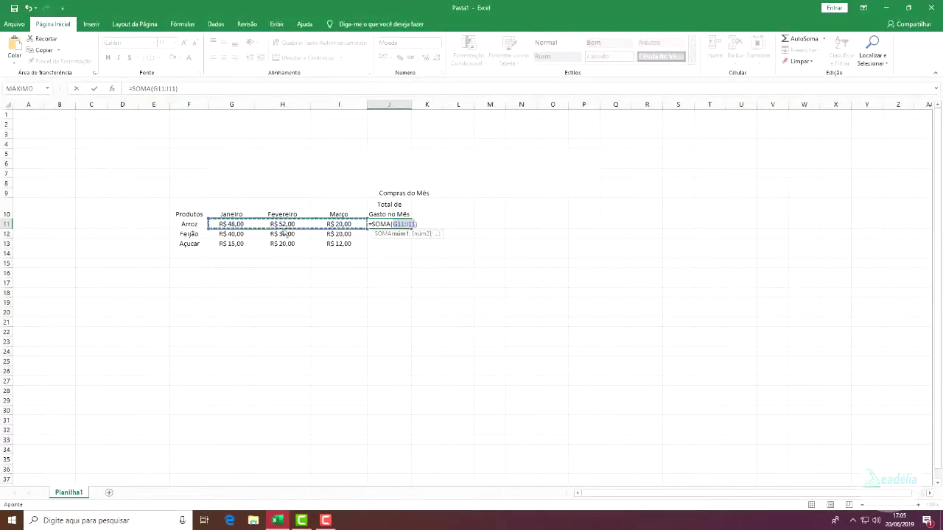
key(Return)
click(400, 223)
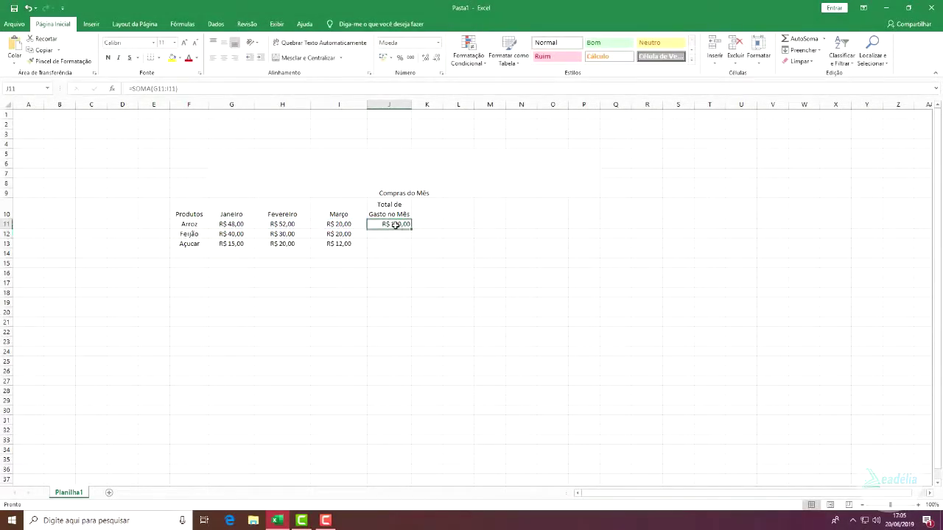
click(225, 59)
Fill the Arroz total formula from J11 down through J13 for Feijão and Açucar
click(416, 232)
click(401, 224)
drag(411, 229, 410, 249)
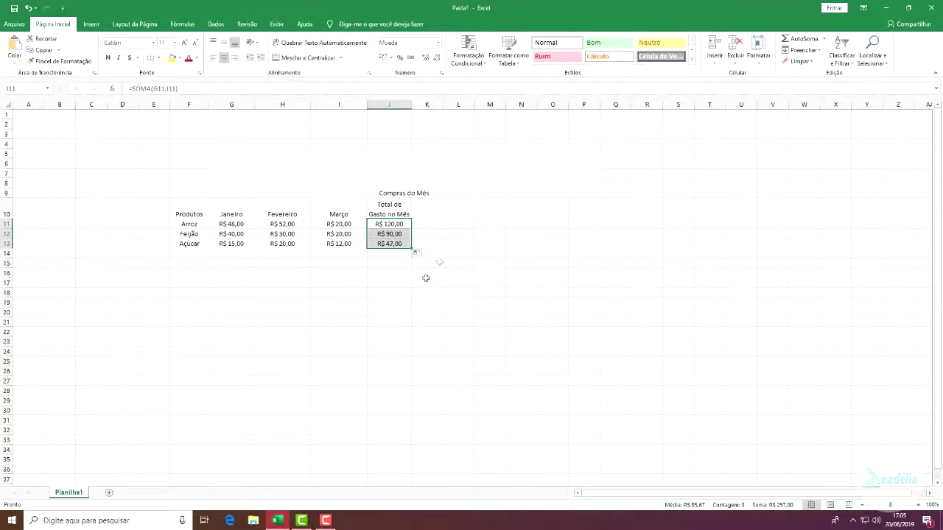
click(390, 303)
key(ctrl+z)
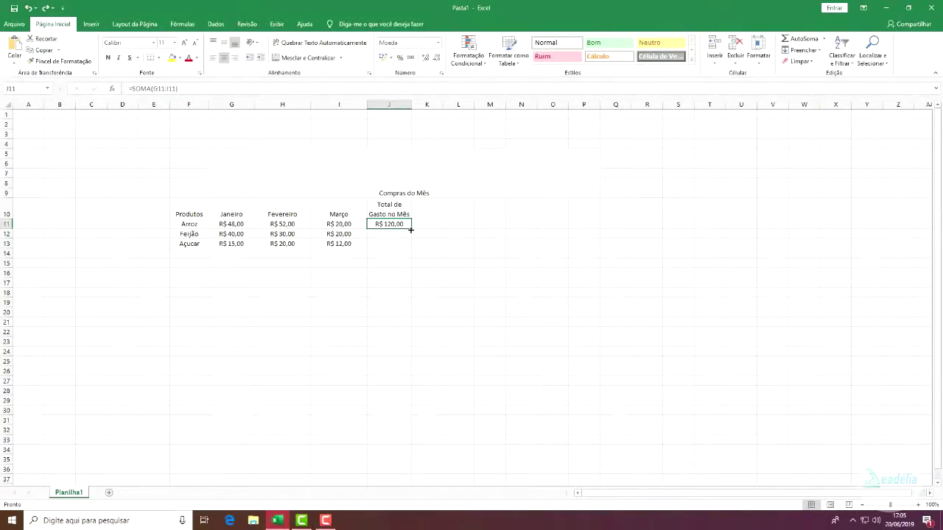
drag(410, 230, 412, 249)
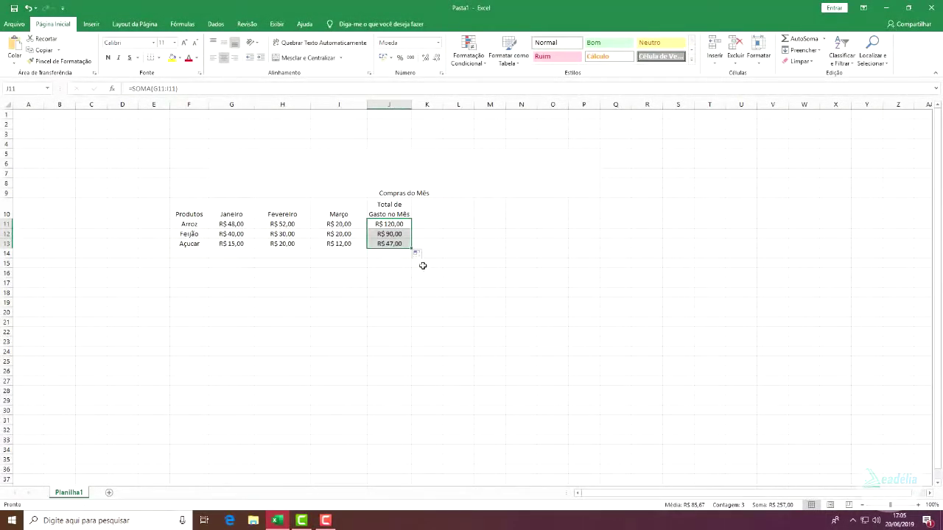
Examine the SOMA formulas in J11:J13 to see which cells each product total adds
click(372, 225)
click(405, 243)
click(402, 233)
click(415, 254)
click(392, 246)
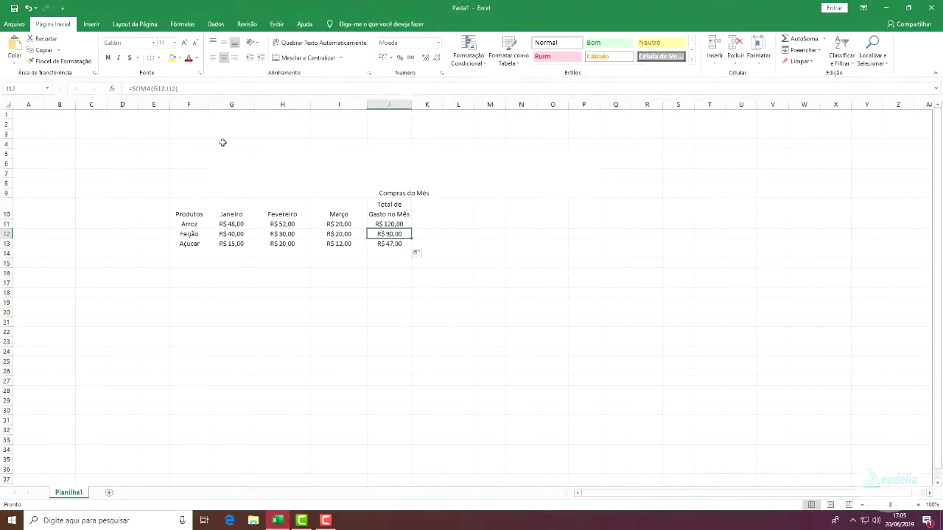
double_click(391, 234)
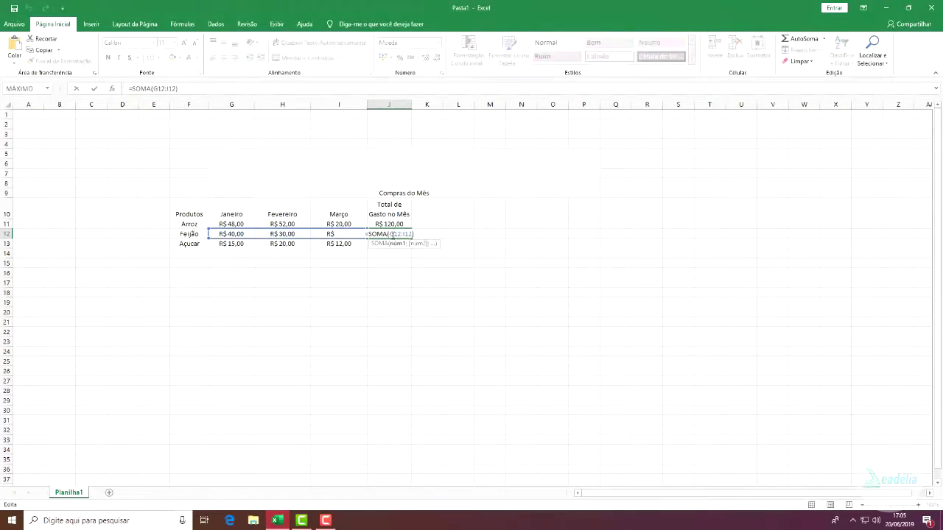
key(Escape)
double_click(395, 242)
double_click(396, 244)
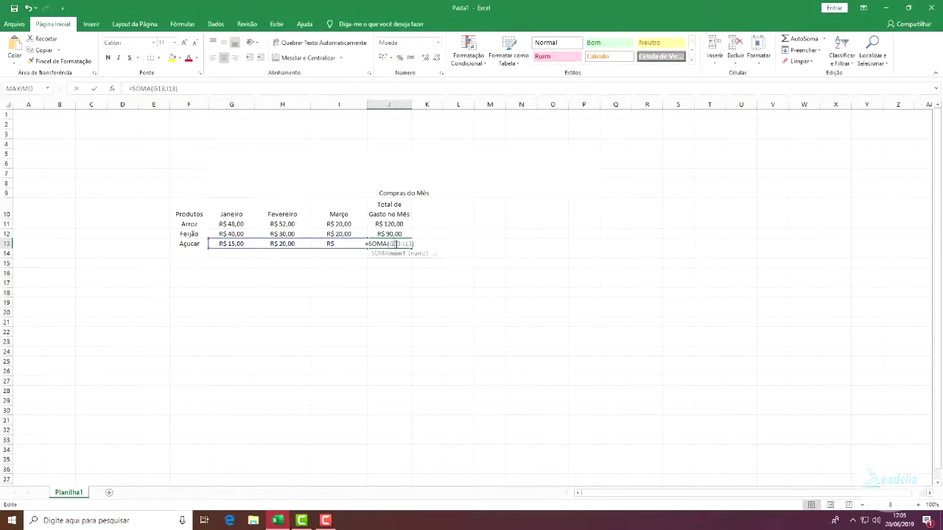
key(Escape)
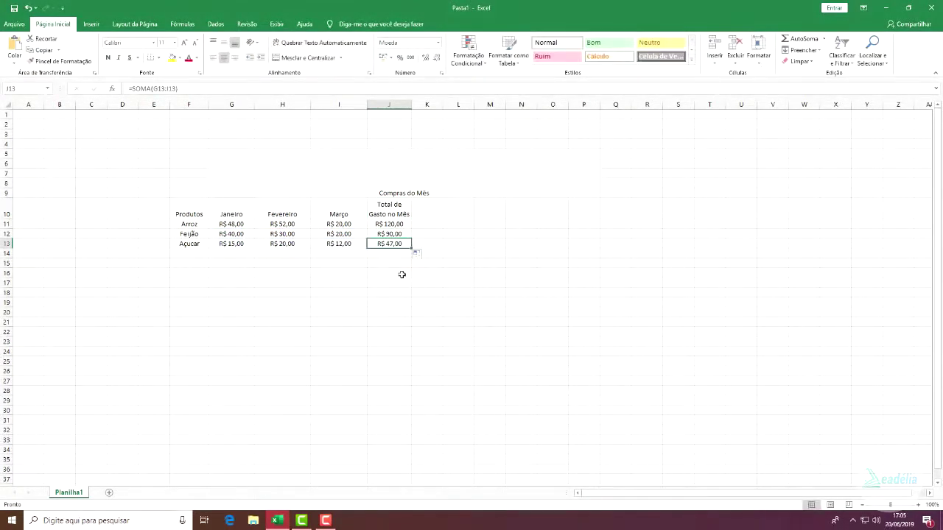
click(384, 224)
click(387, 235)
click(396, 246)
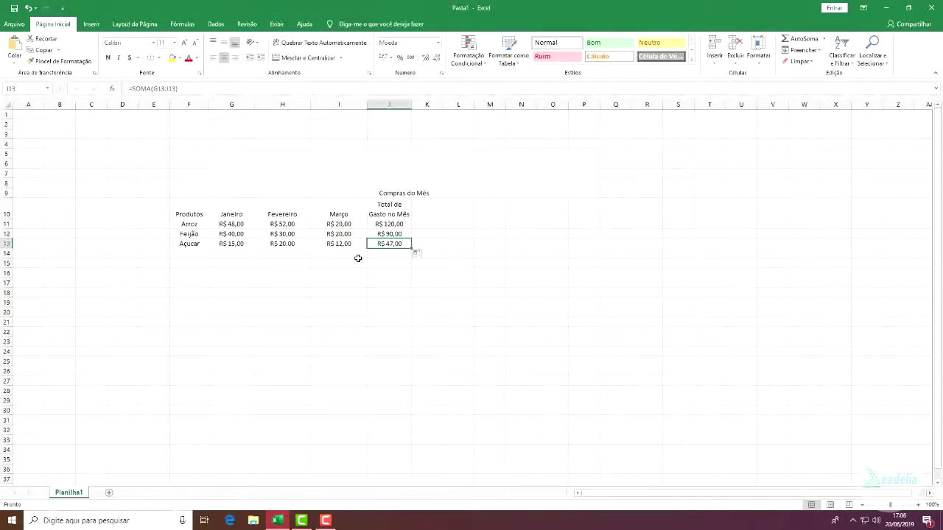
click(236, 234)
key(Right)
key(Right)
key(Up)
click(230, 252)
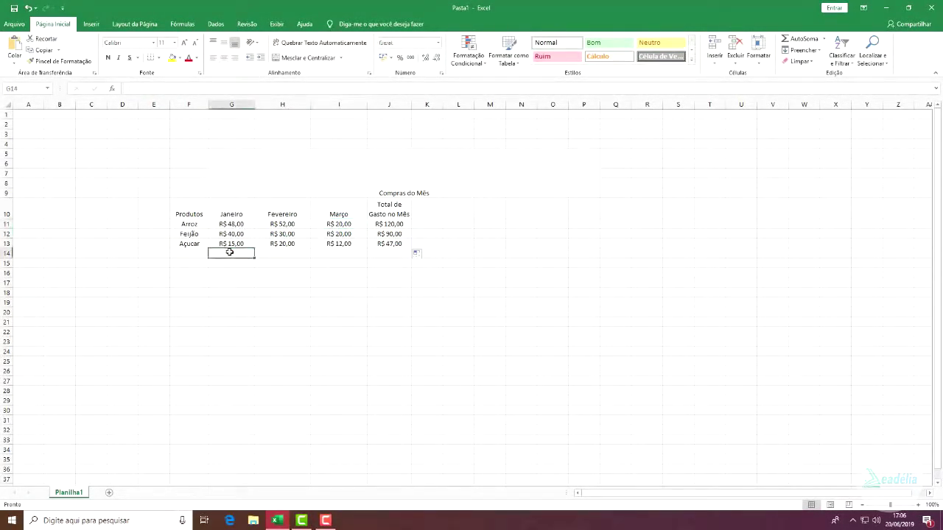
Set the Feijão amount for Janeiro in G12 to 50
click(243, 235)
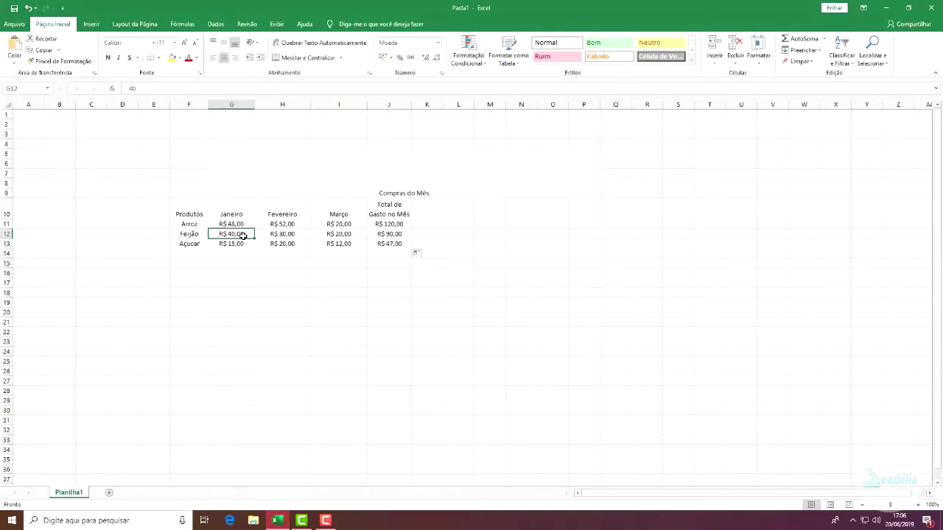
double_click(251, 235)
drag(250, 234, 194, 232)
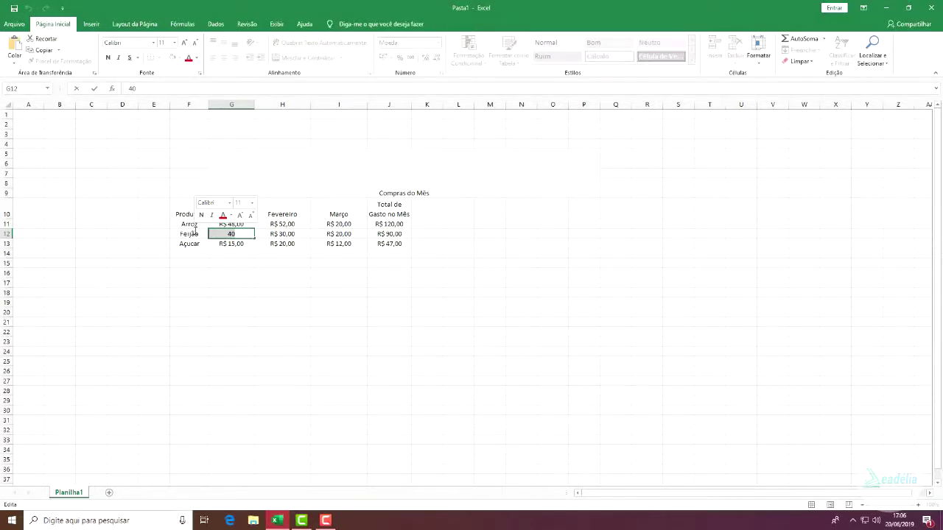
text(5)
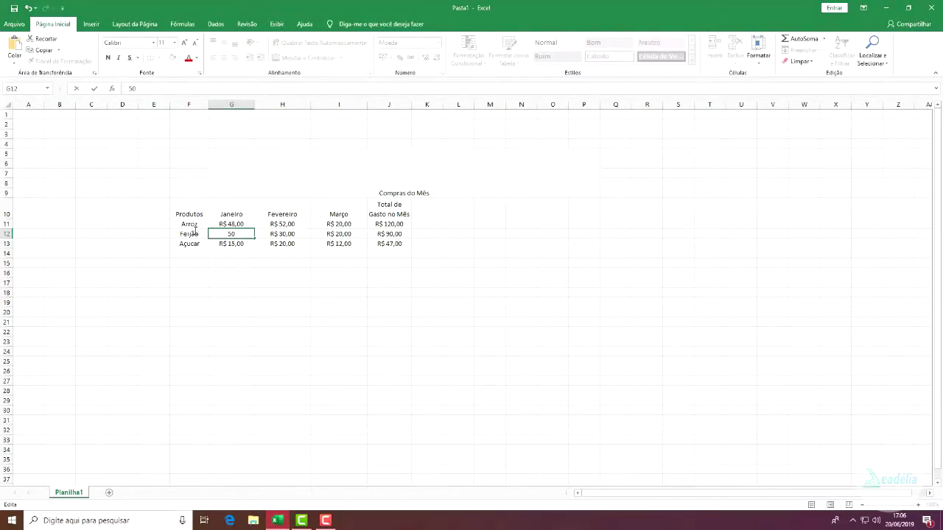
text(0)
key(Return)
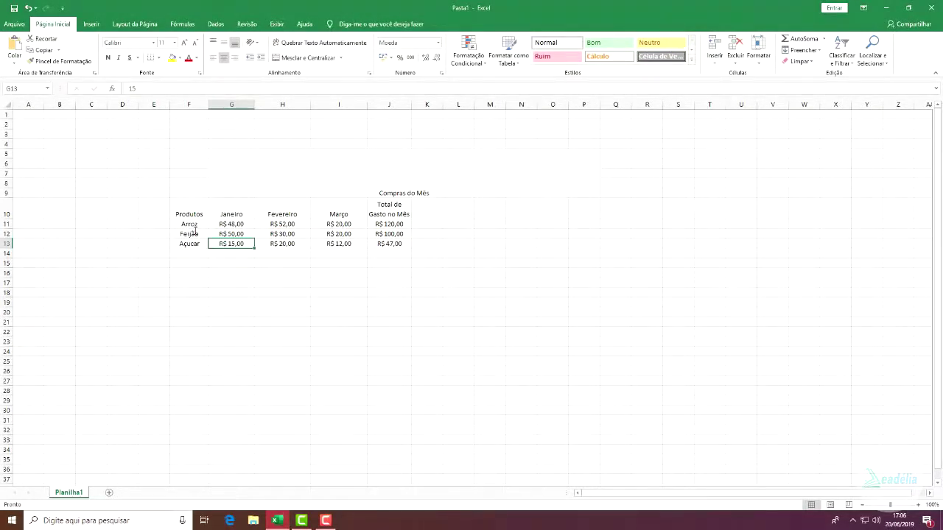
drag(243, 223, 295, 244)
click(293, 225)
drag(339, 224, 336, 242)
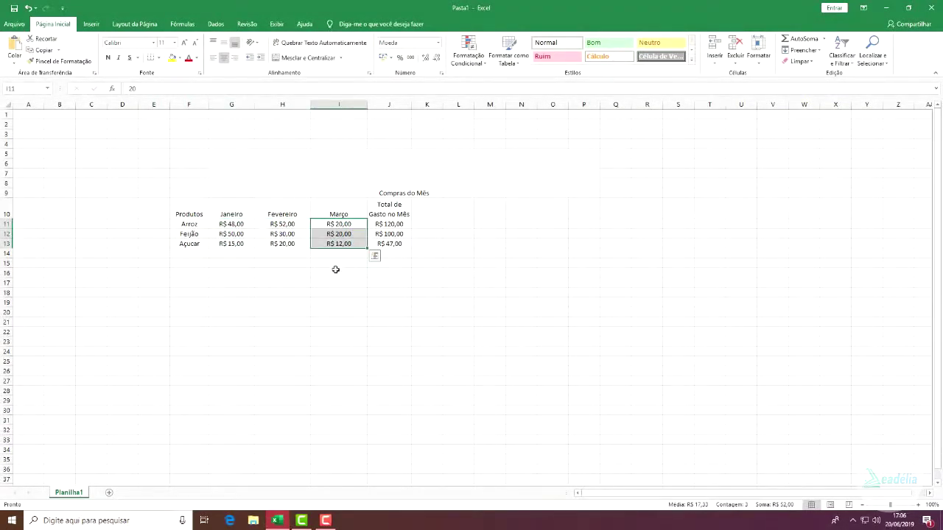
click(322, 272)
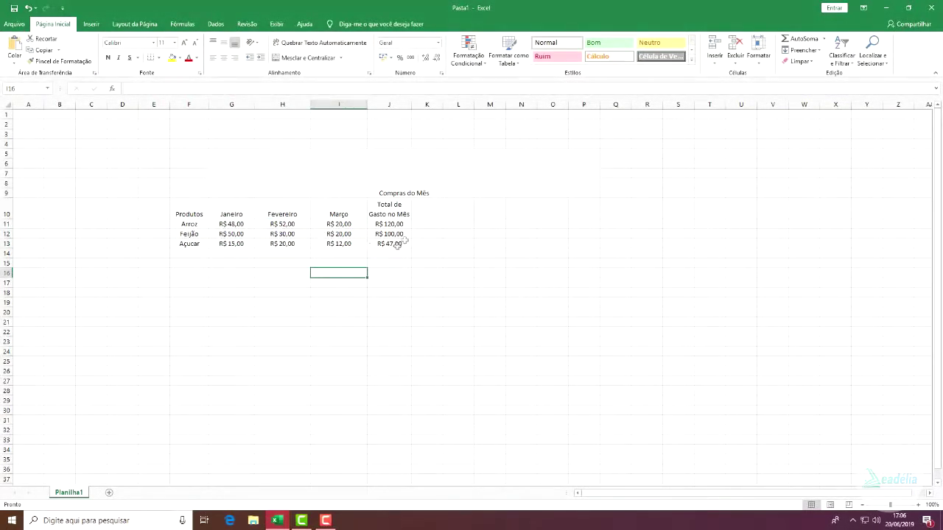
drag(184, 214, 392, 240)
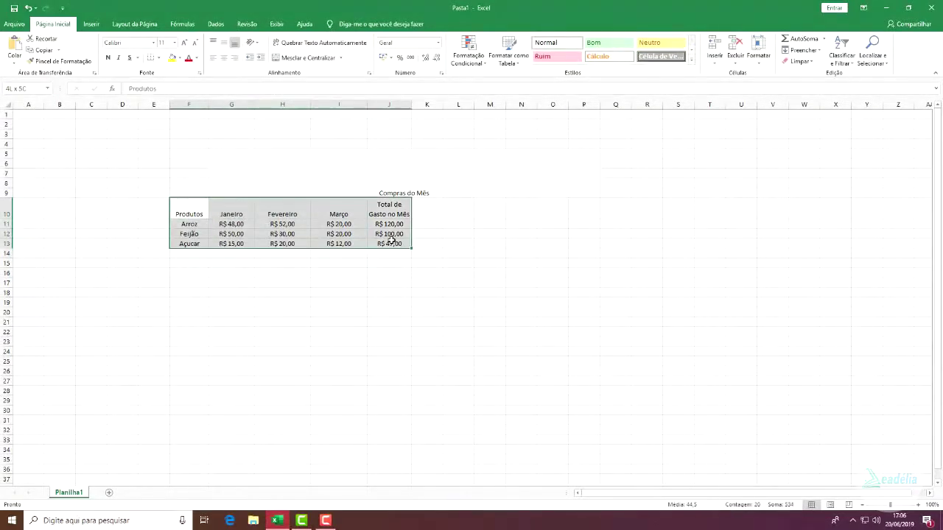
click(289, 175)
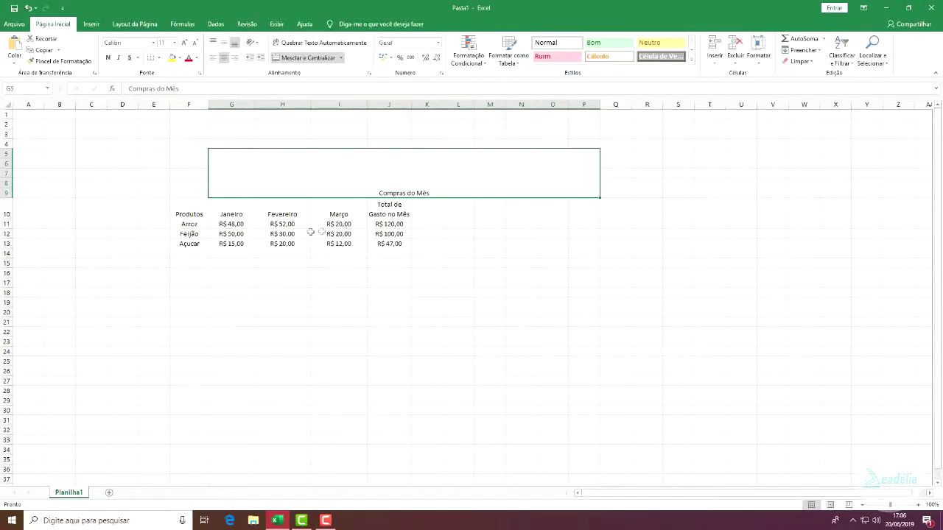
drag(181, 213, 397, 249)
click(371, 311)
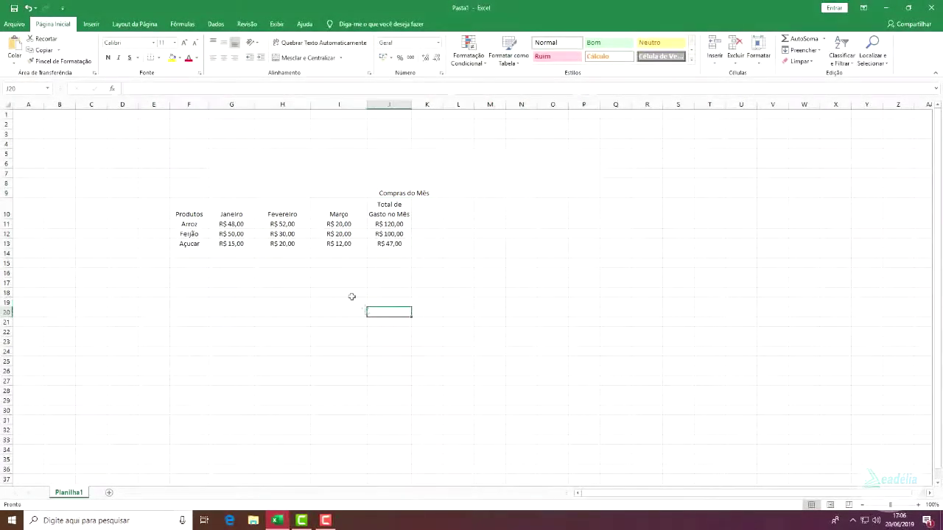
click(283, 234)
click(398, 234)
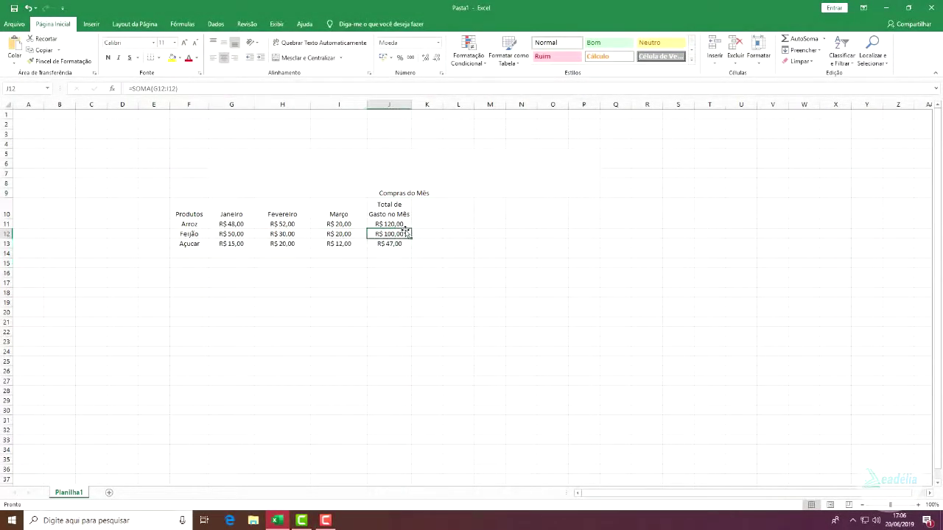
click(406, 263)
click(407, 276)
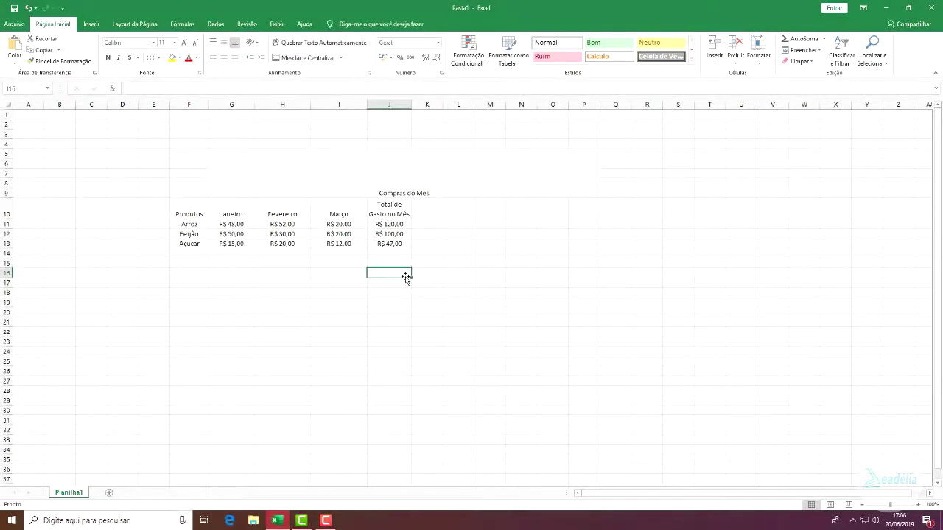
drag(389, 225, 402, 246)
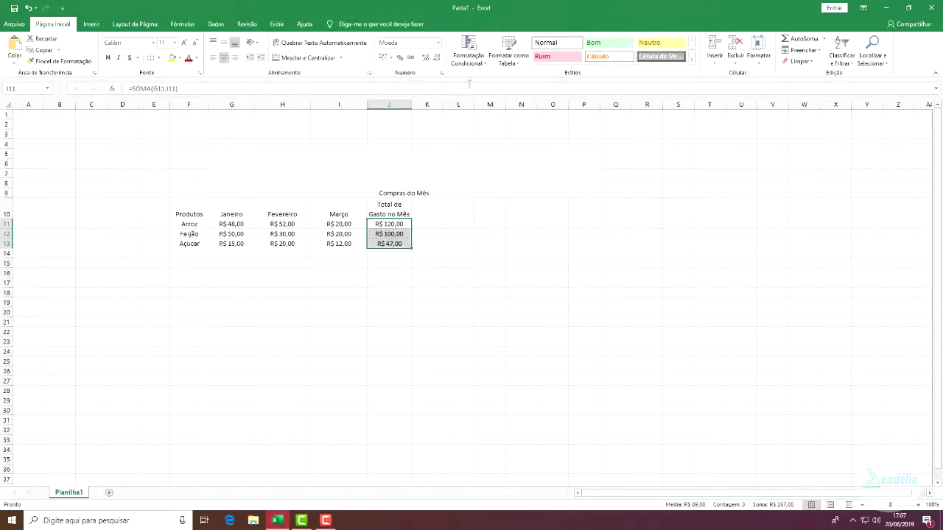
click(426, 302)
Highlight totals in J11:J13 greater than 100 with Preenchimento Vermelho Claro e Texto Vermelho Escuro using conditional formatting
click(399, 223)
drag(398, 223, 396, 244)
click(466, 59)
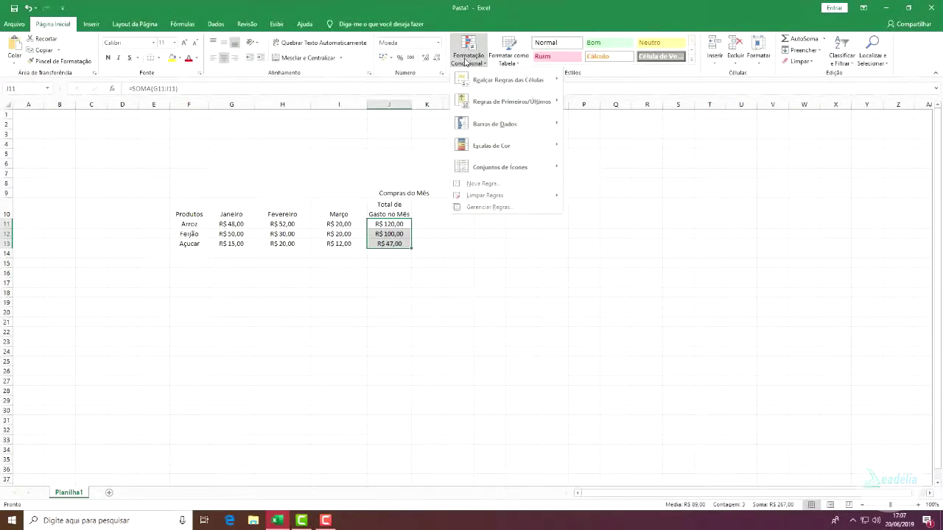
mouse_move(482, 85)
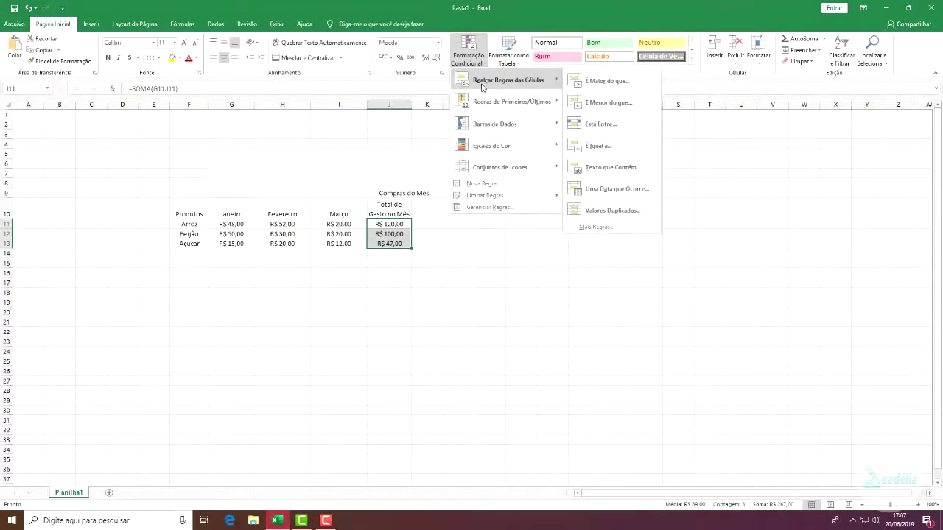
click(595, 88)
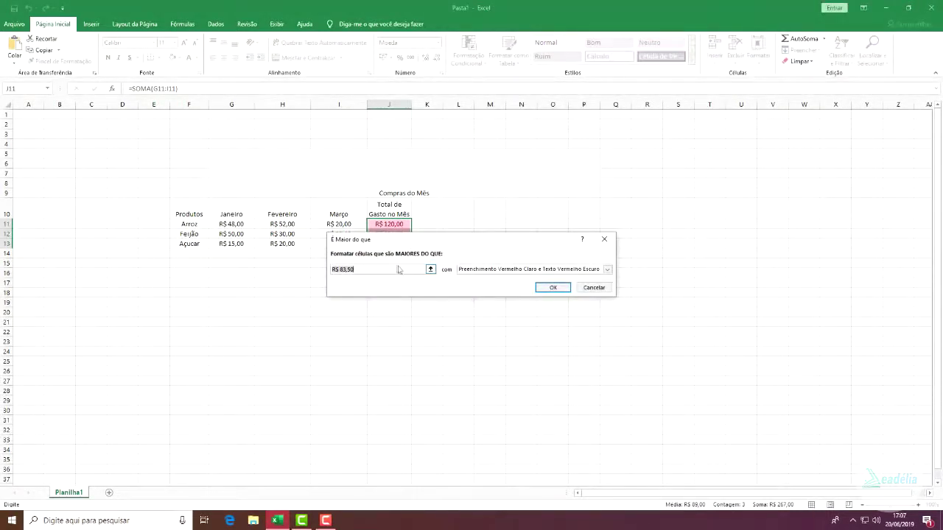
click(365, 269)
key(BackSpace)
key(BackSpace)
key(BackSpace)
key(BackSpace)
key(BackSpace)
key(BackSpace)
key(BackSpace)
key(BackSpace)
text(100)
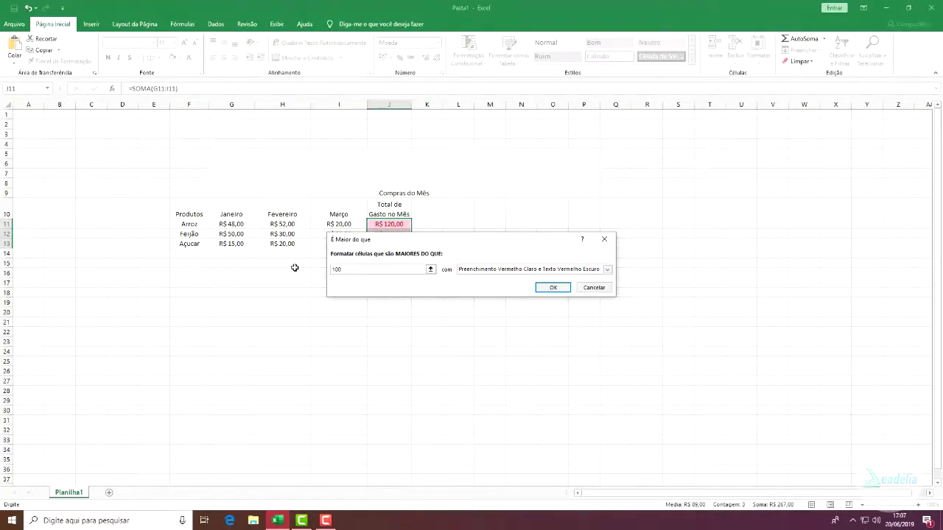
click(513, 273)
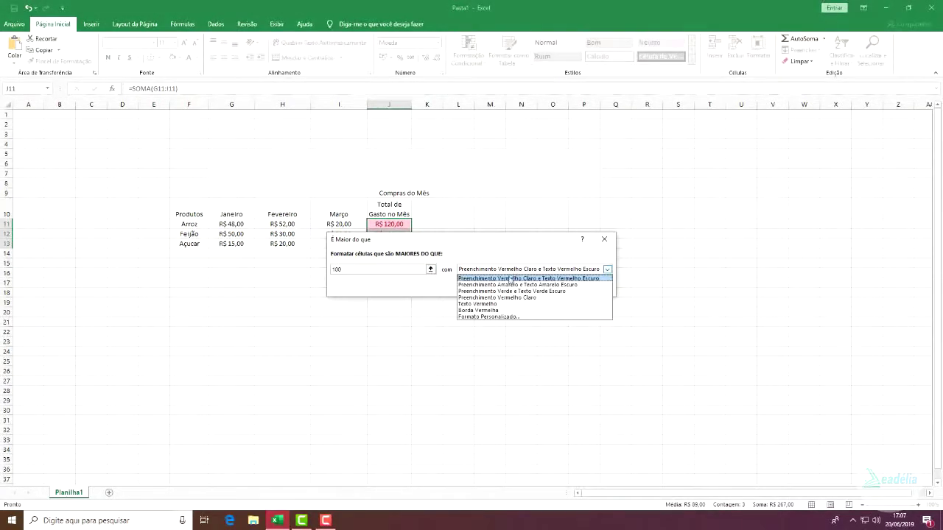
click(513, 280)
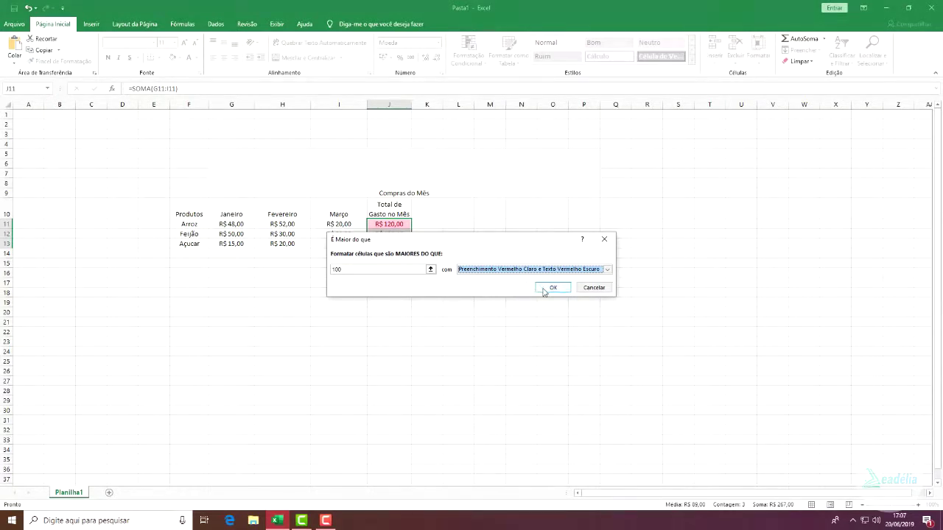
click(551, 288)
click(449, 291)
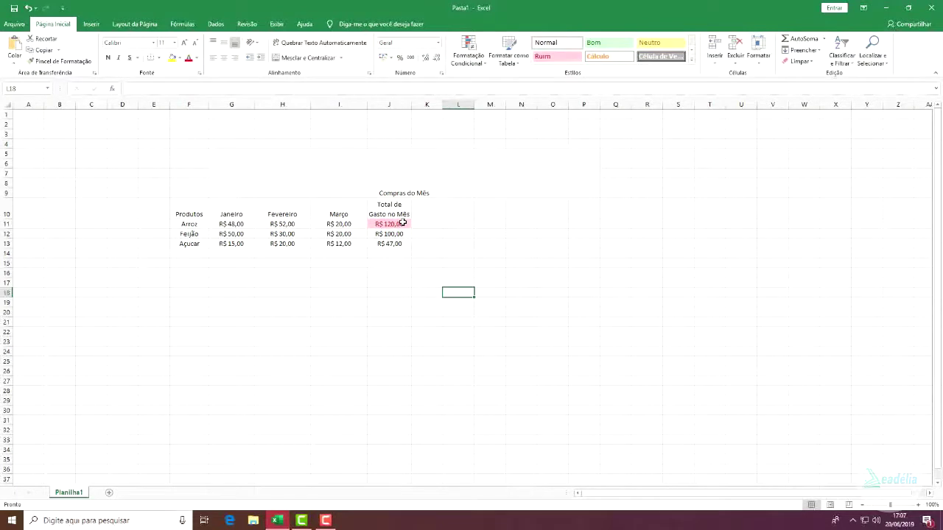
Add a conditional formatting rule to J11:J13 giving totals less than 100 Preenchimento Verde e Texto Verde Escuro
drag(403, 222, 408, 244)
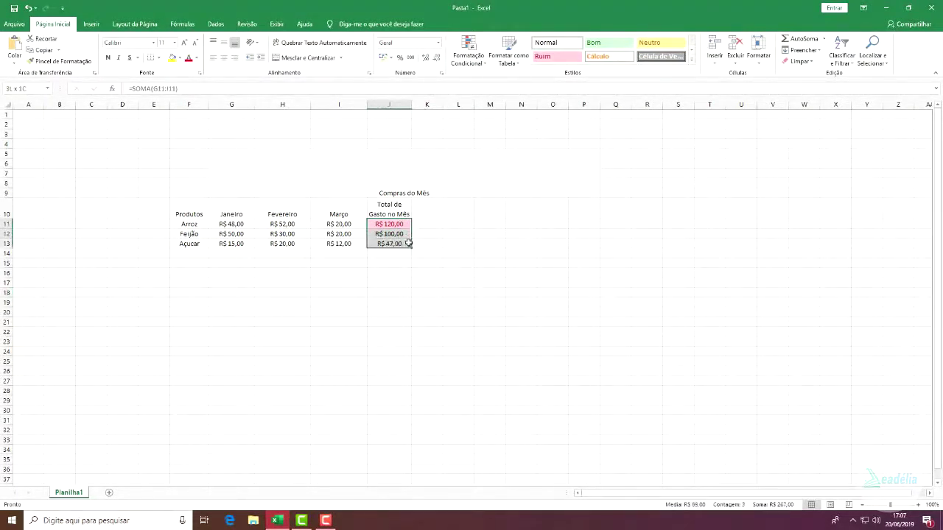
click(398, 224)
drag(206, 224, 393, 244)
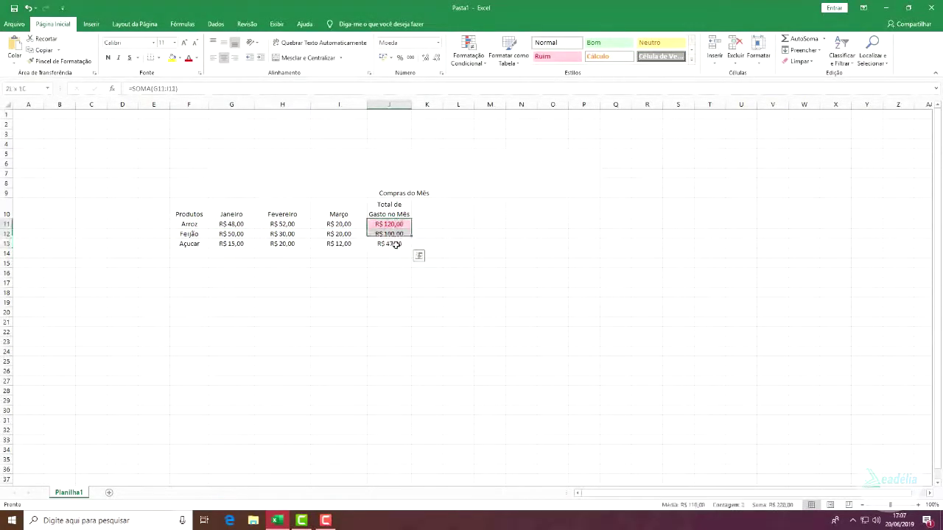
click(469, 55)
mouse_move(487, 82)
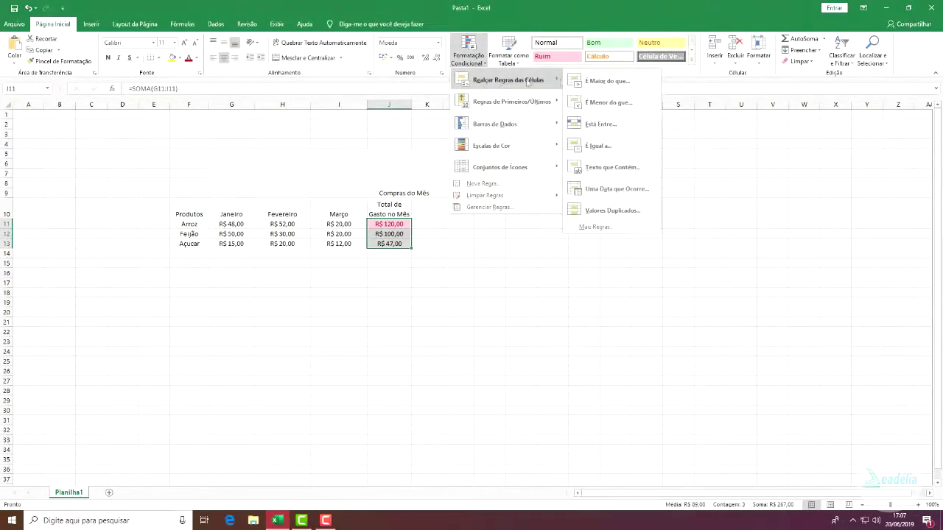
click(621, 104)
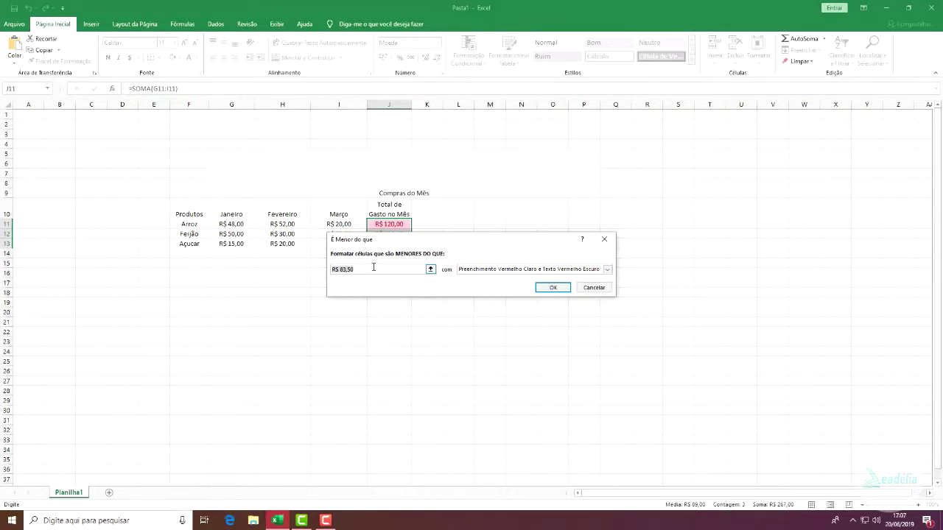
text(100)
click(513, 272)
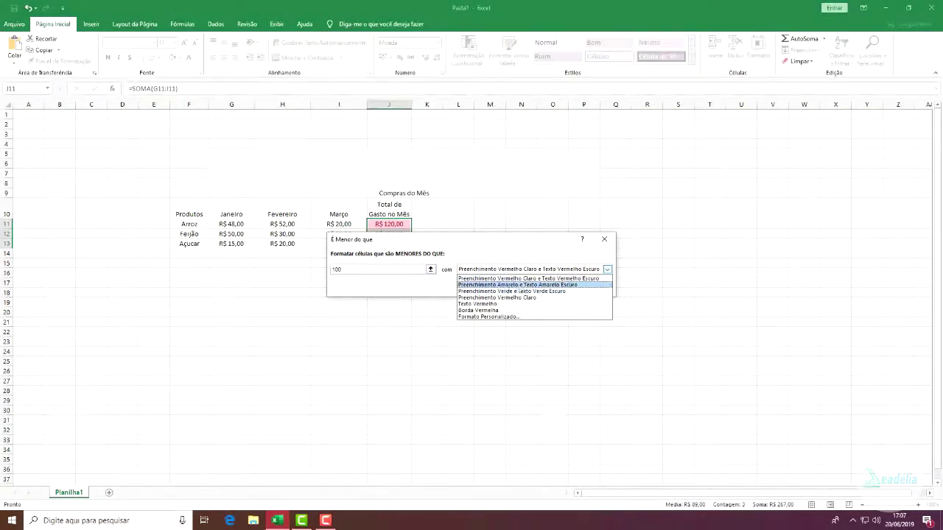
click(525, 291)
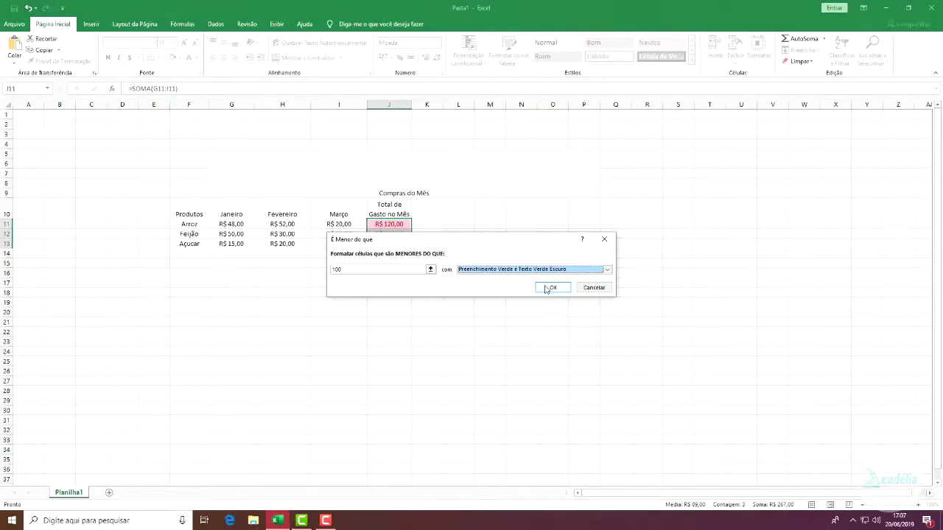
click(551, 288)
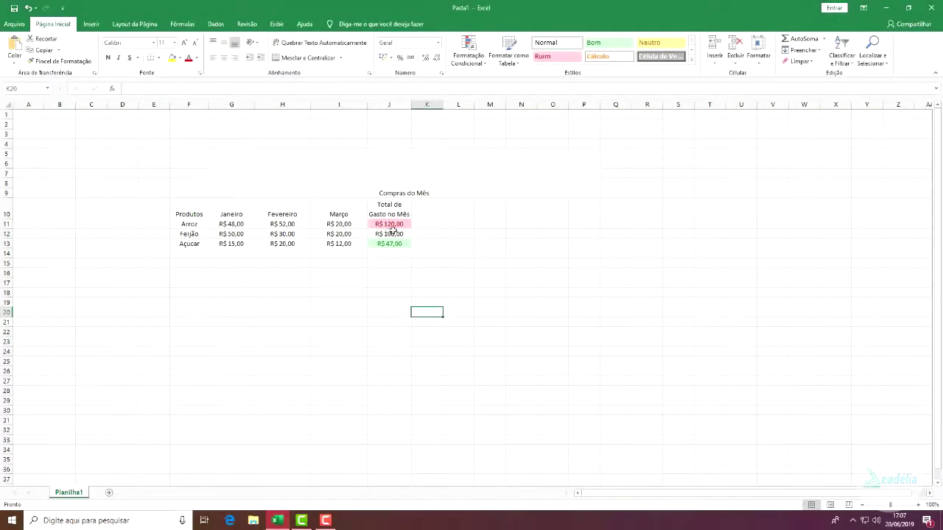
Add a rule to J11:J13 formatting totals less than 101 with Preenchimento Verde e Texto Verde Escuro
click(395, 234)
drag(393, 224, 394, 244)
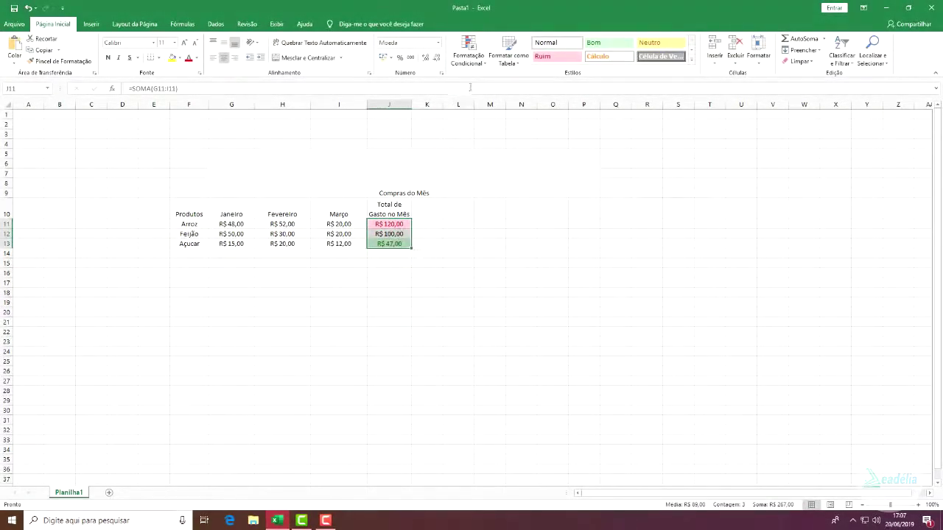
click(472, 57)
mouse_move(507, 80)
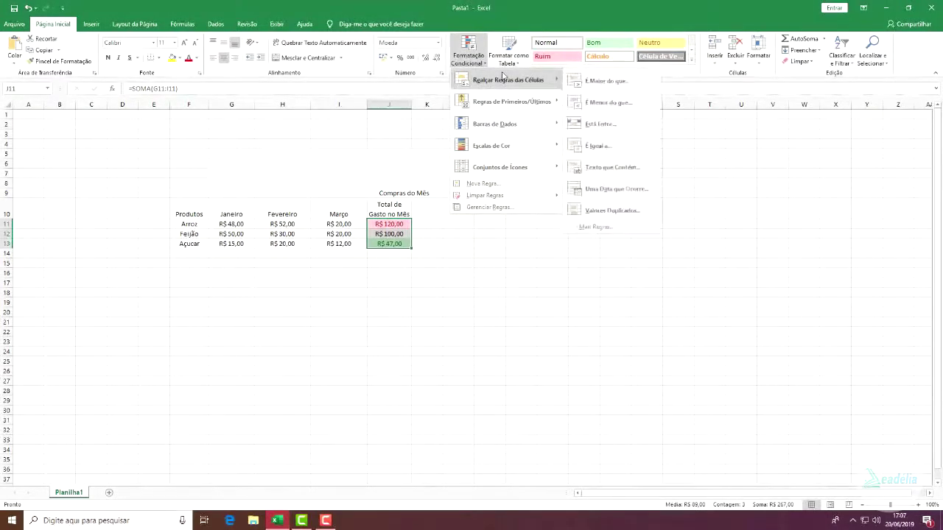
click(608, 104)
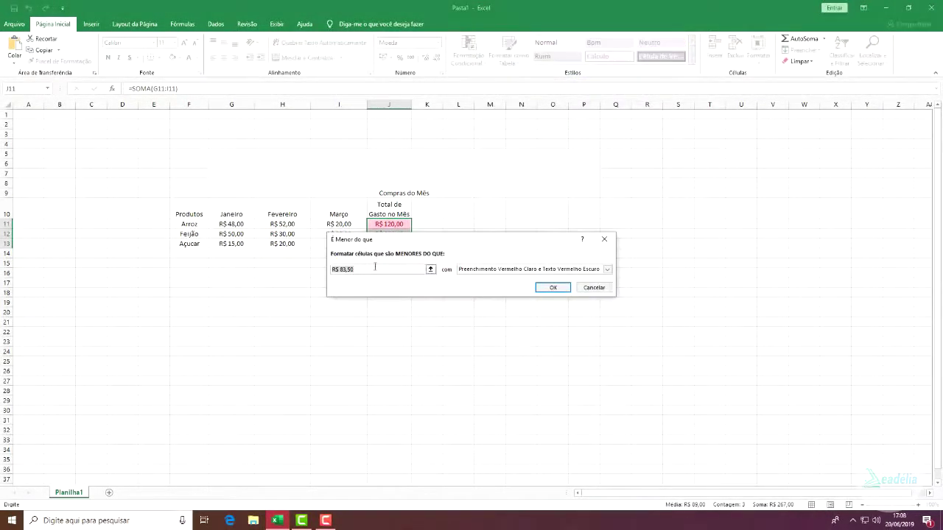
text(101)
click(538, 272)
click(525, 288)
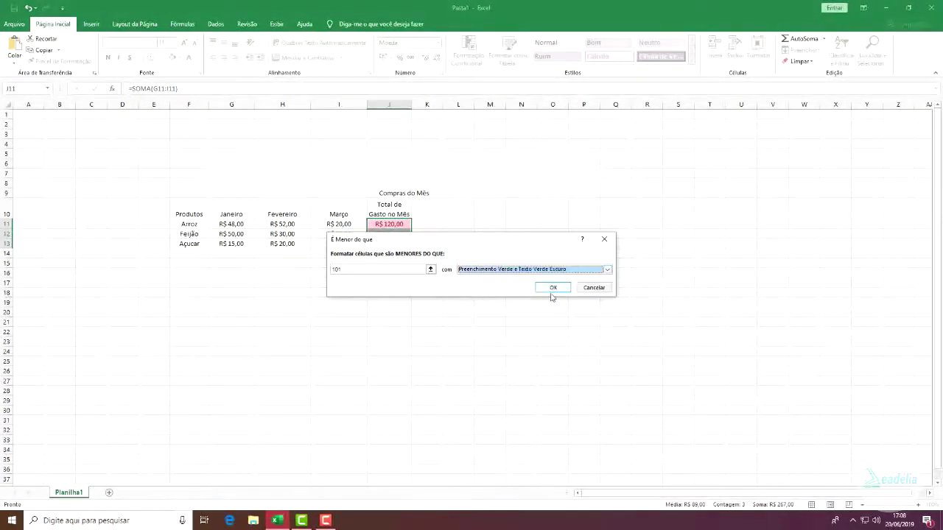
click(552, 287)
click(553, 292)
Examine the highlight colours of the totals in J11:J13 against the product names in F11:F13
drag(200, 223, 393, 242)
click(417, 262)
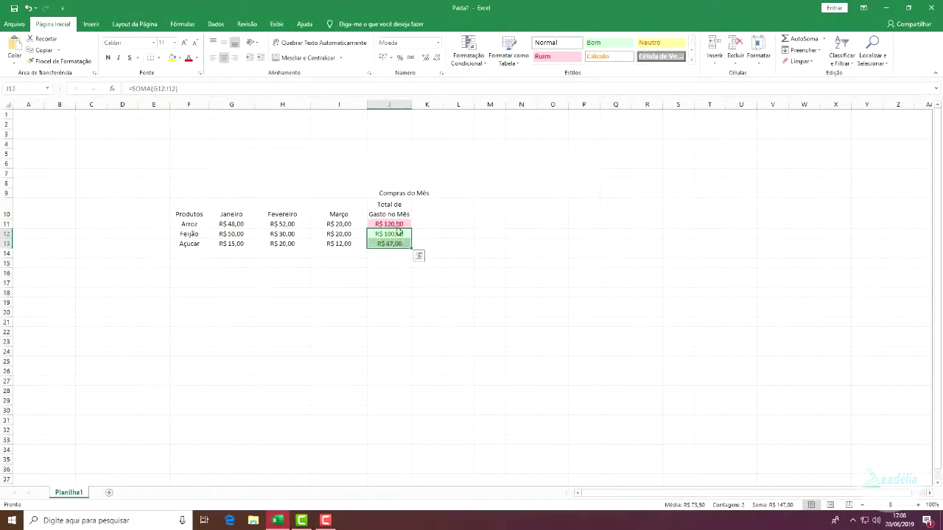
key(Up)
drag(190, 235, 191, 239)
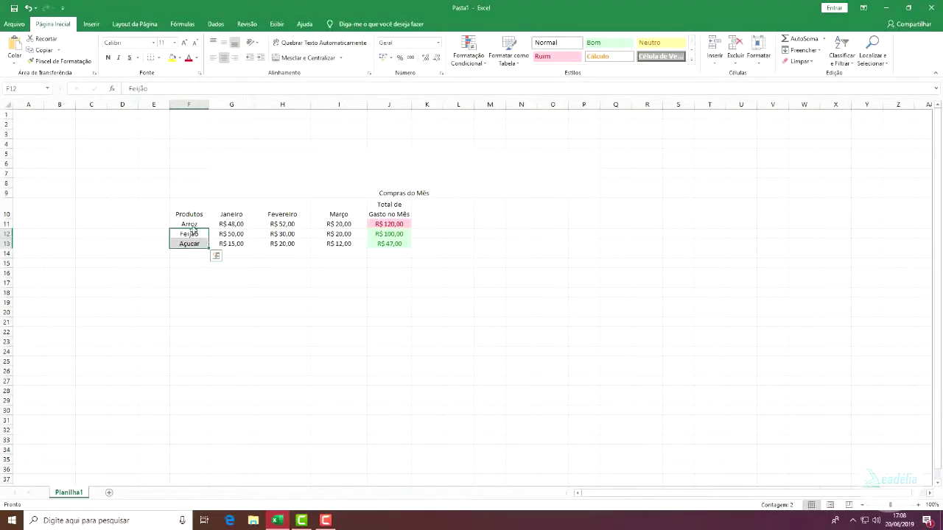
click(193, 224)
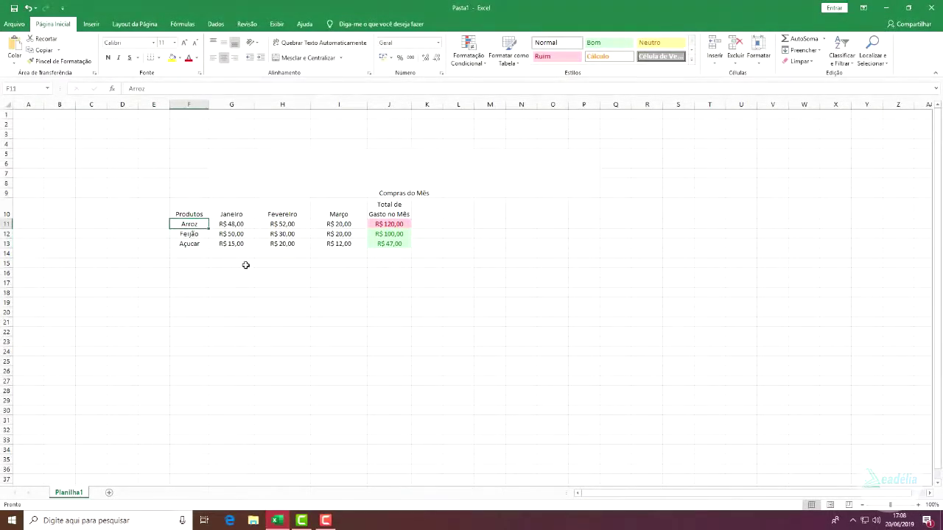
click(189, 234)
click(194, 244)
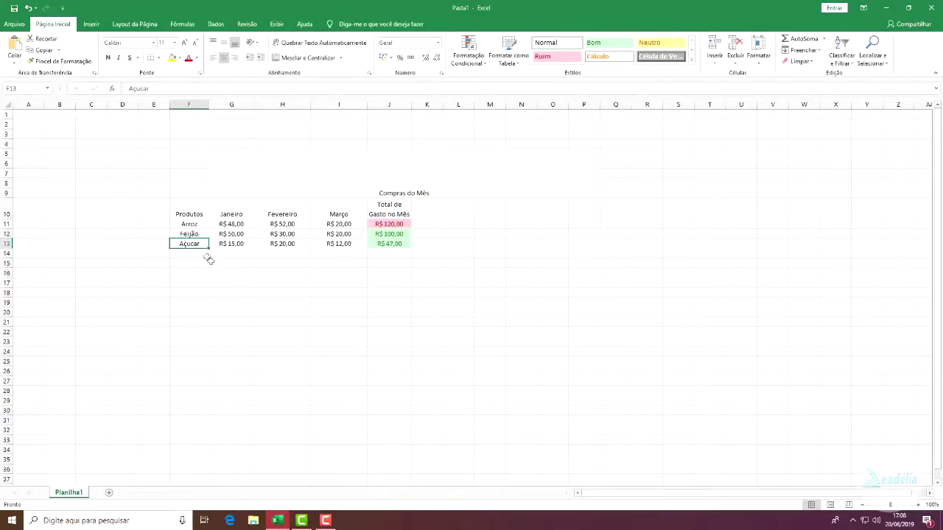
click(191, 227)
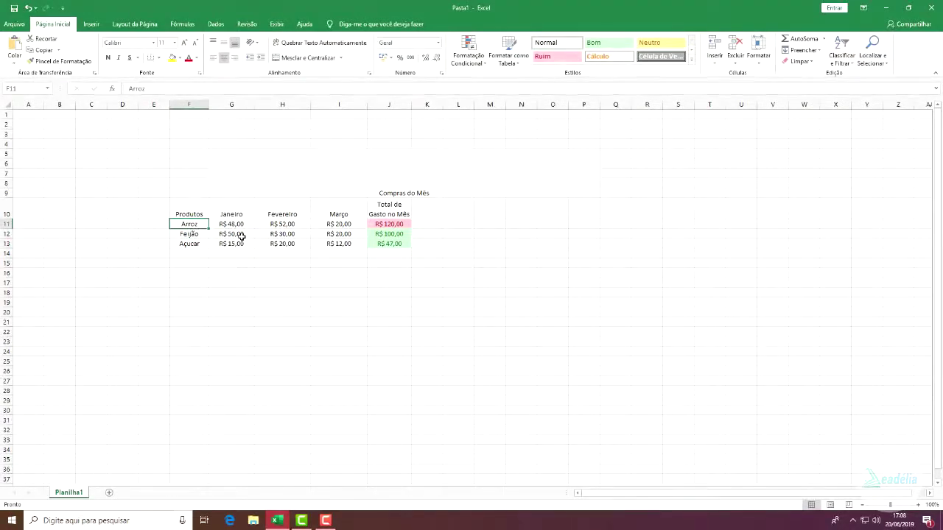
Set the Feijão amount for Janeiro in G12 to 100
click(241, 235)
double_click(243, 234)
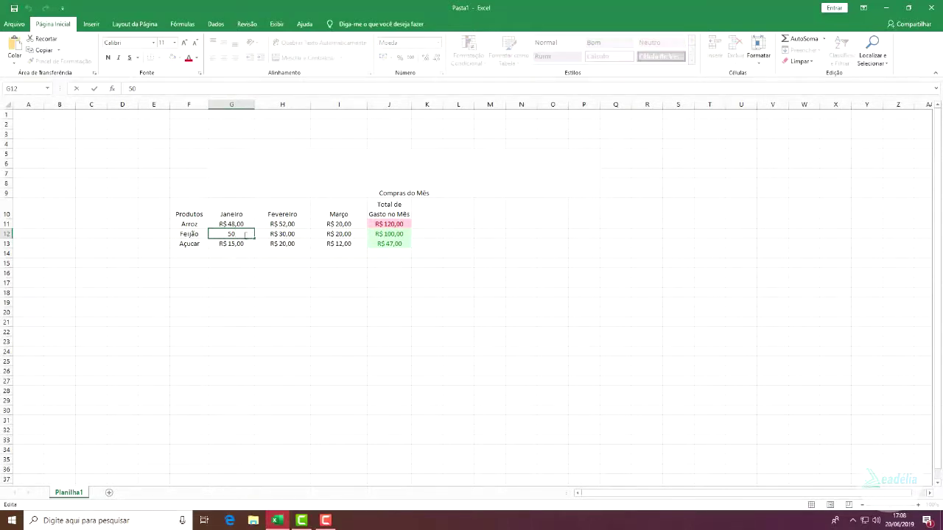
drag(246, 234, 223, 234)
text(1)
key(Return)
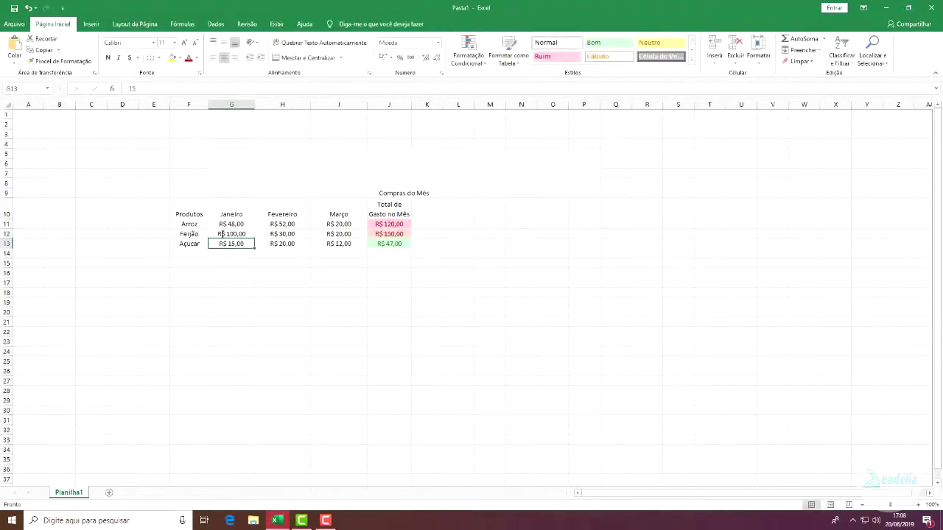
Check the Feijão total in J12 and view the cell highlighting rules offered by conditional formatting
click(402, 235)
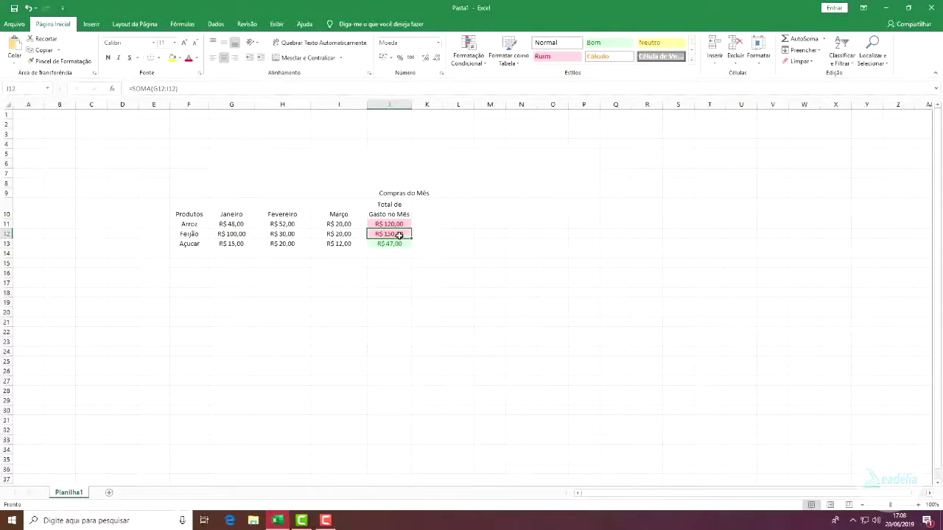
click(470, 58)
mouse_move(508, 79)
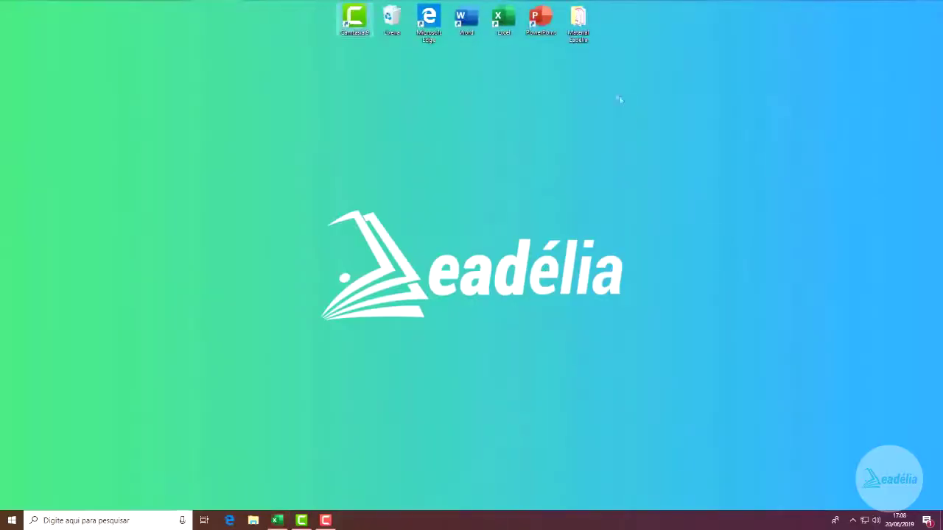
Open the PDF "UNIDADE 15 - Planilhas Eletrônicas III" from the Material Eadelia folder in Adobe Acrobat Reader
double_click(578, 22)
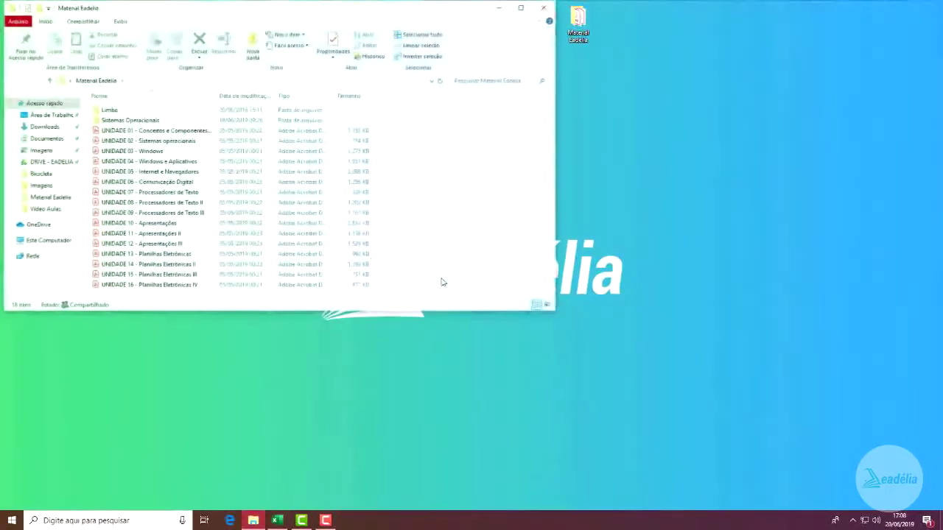
click(174, 264)
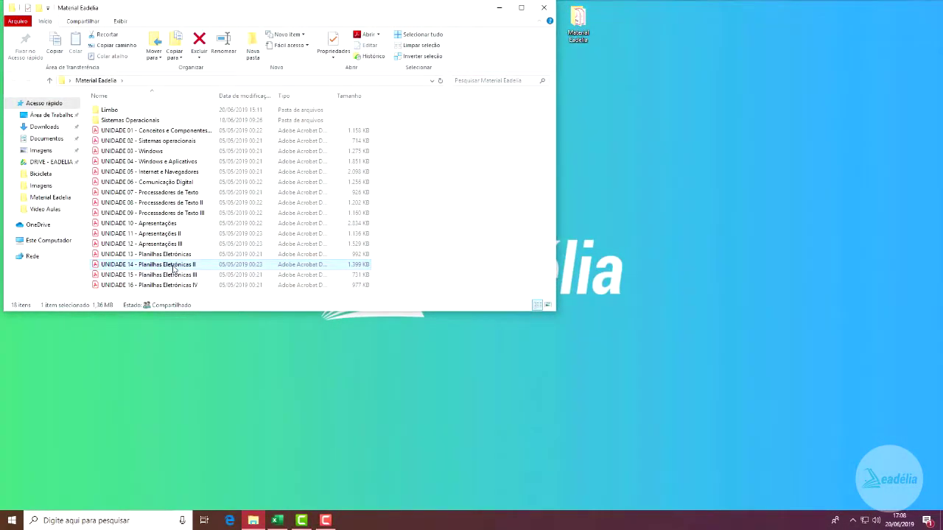
double_click(171, 275)
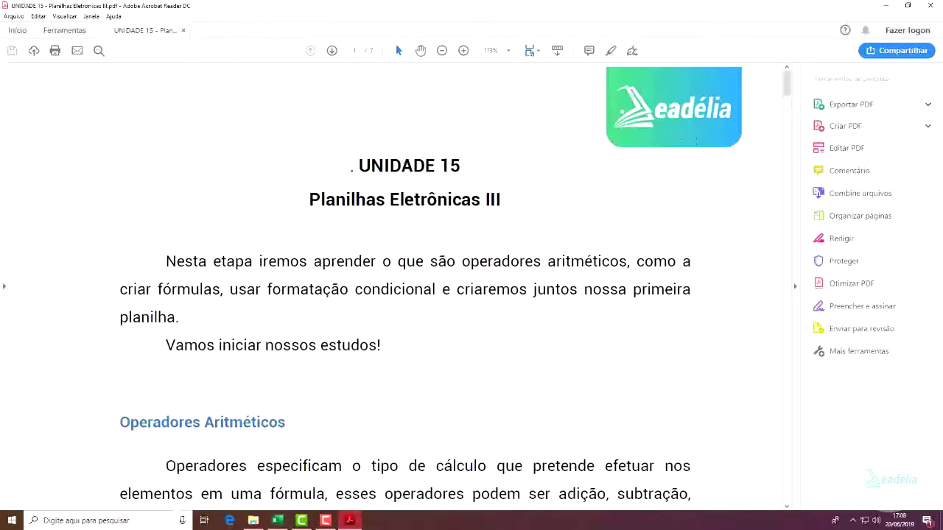
Read the table of comparison operators on page 7 of the PDF, including the A1=B1 example
drag(788, 89, 826, 486)
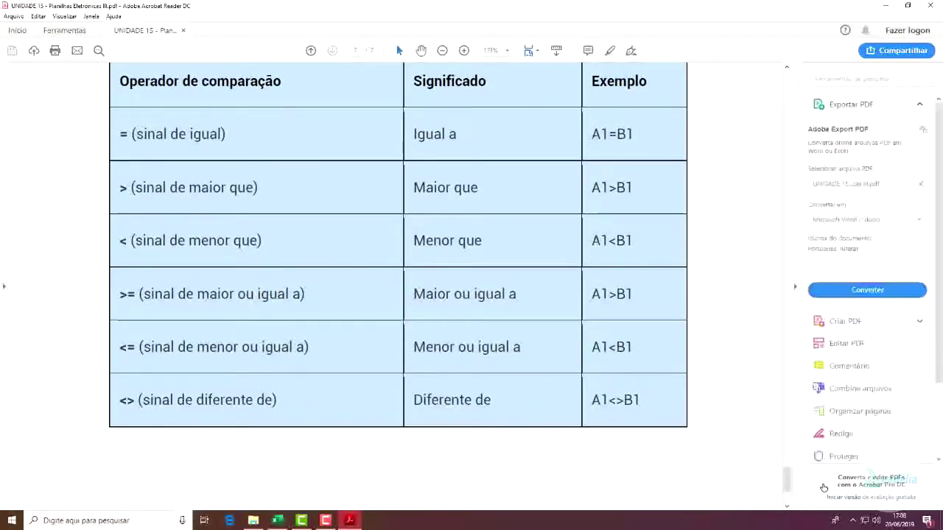
scroll(504, 229, up, 3)
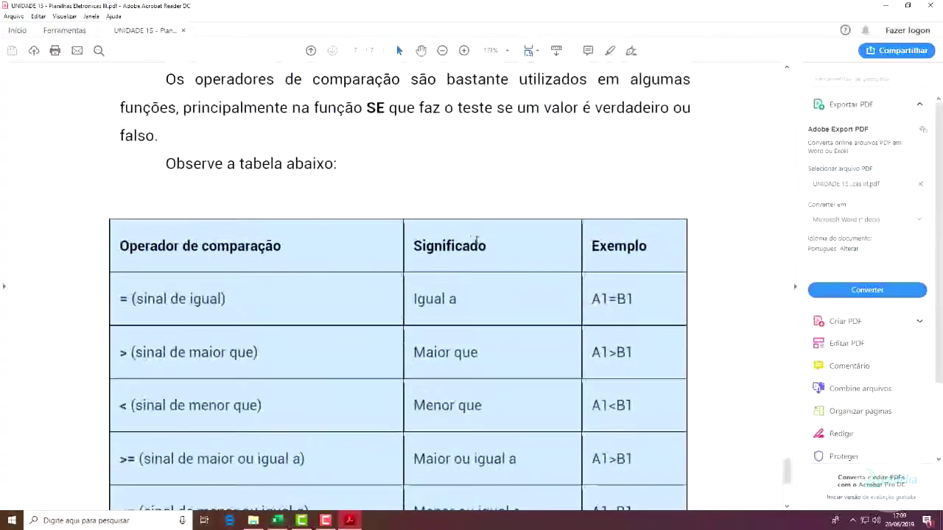
scroll(479, 237, down, 4)
scroll(476, 240, up, 1)
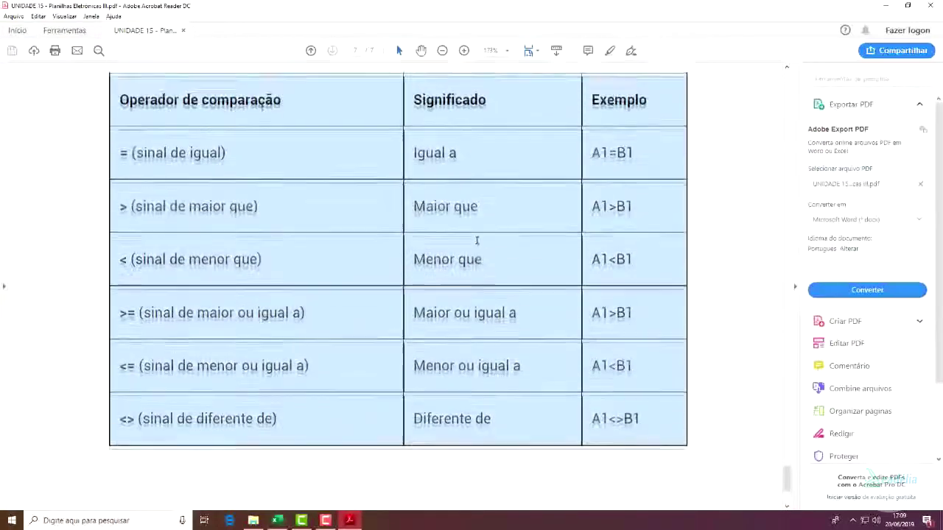
drag(591, 157, 629, 158)
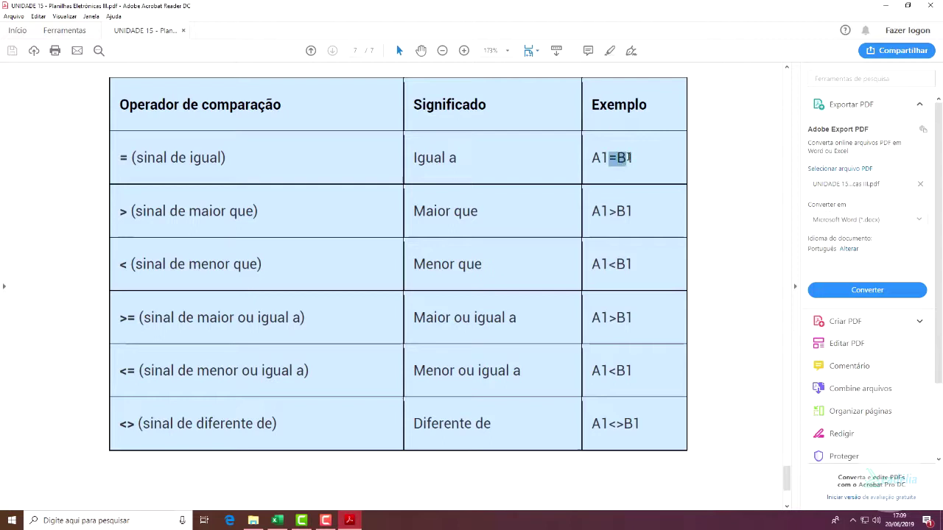
click(609, 190)
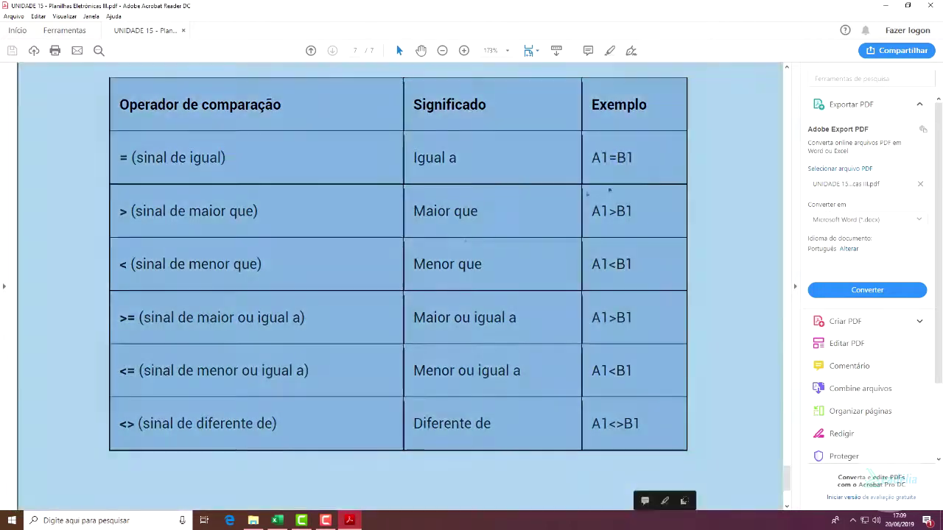
Switch to the Excel workbook and enter the formula =J12 in H19 to reference the Feijão total
click(325, 521)
click(325, 521)
click(277, 520)
click(339, 254)
click(272, 303)
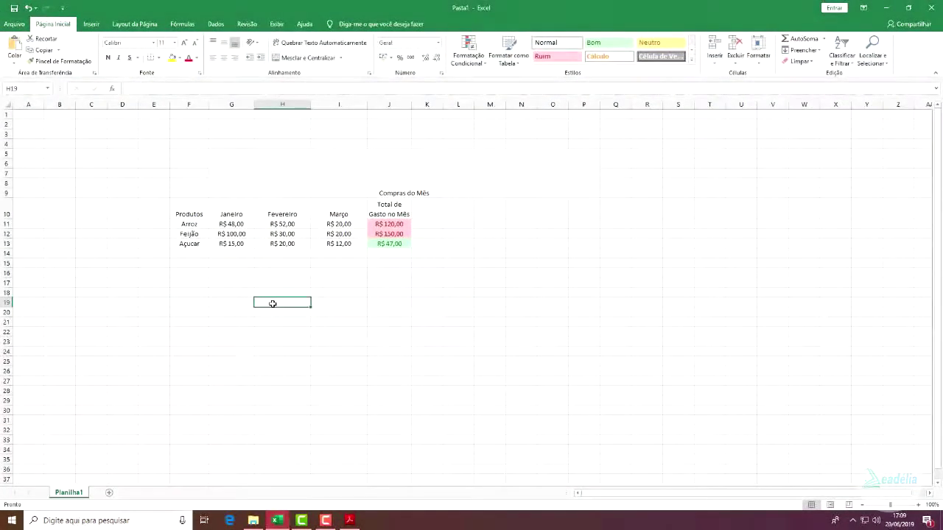
double_click(273, 303)
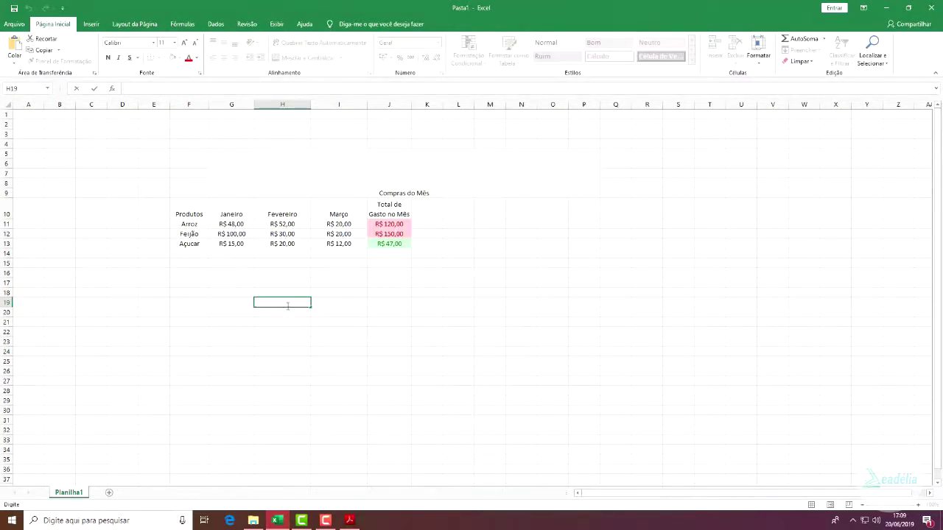
text(=)
click(394, 233)
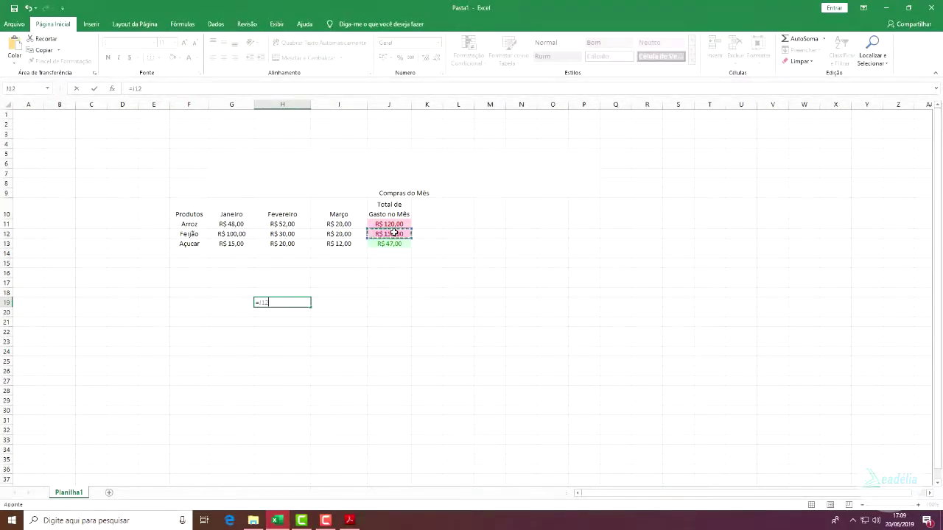
key(Return)
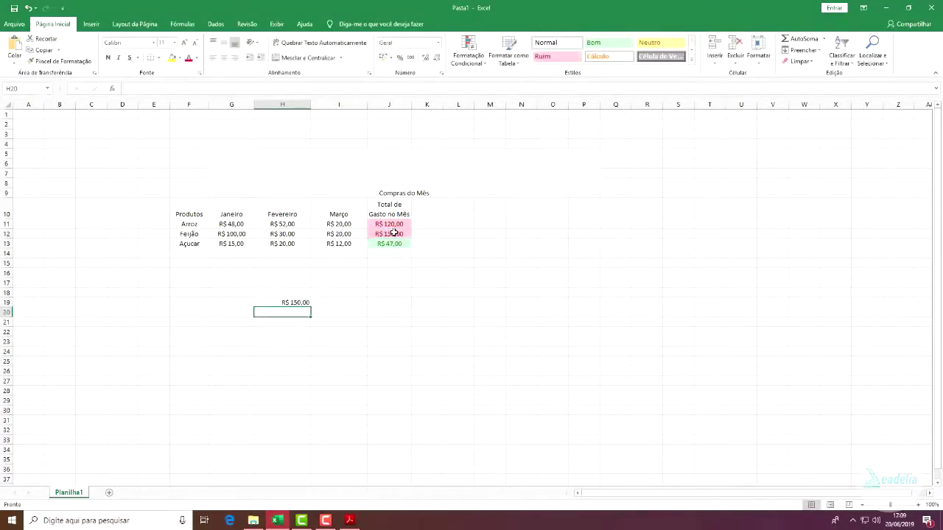
key(Up)
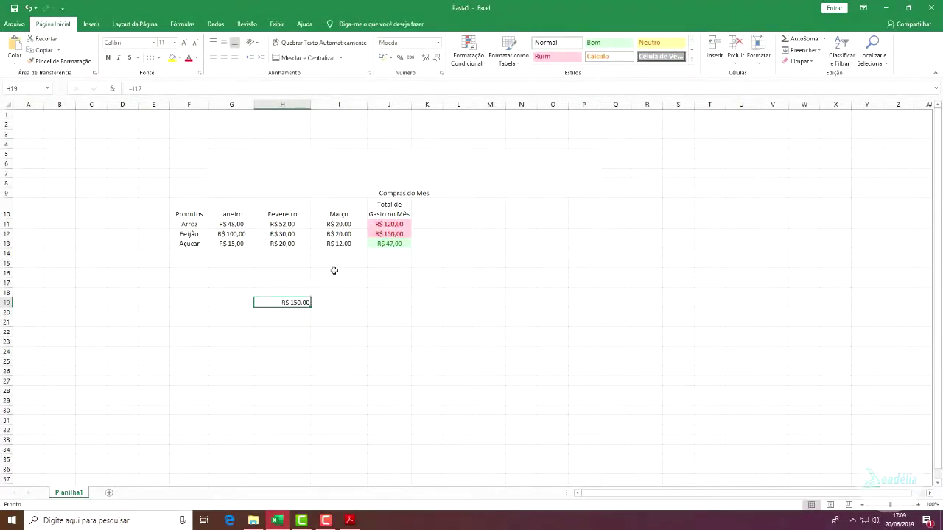
Set the Feijão amount for Janeiro in G12 to 70 and check the linked cell H19
click(240, 235)
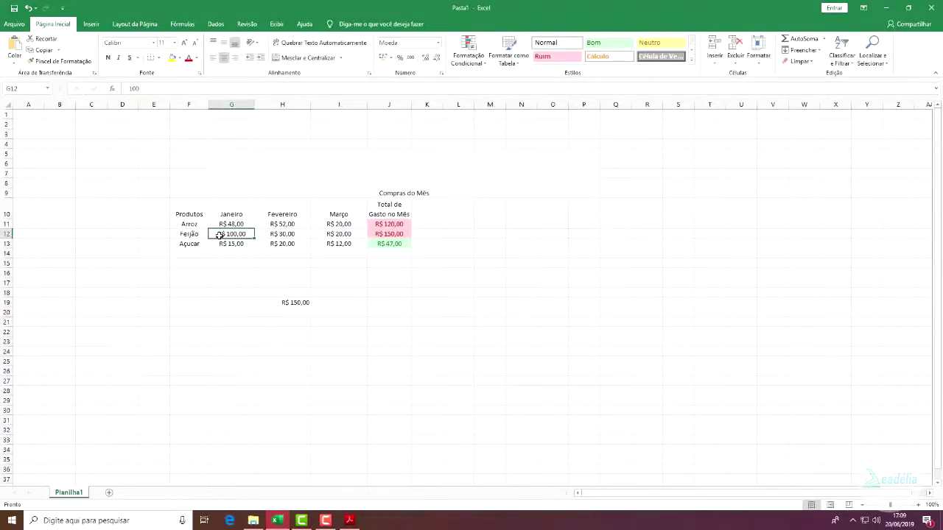
double_click(240, 234)
key(BackSpace)
key(BackSpace)
key(BackSpace)
text(70)
key(Return)
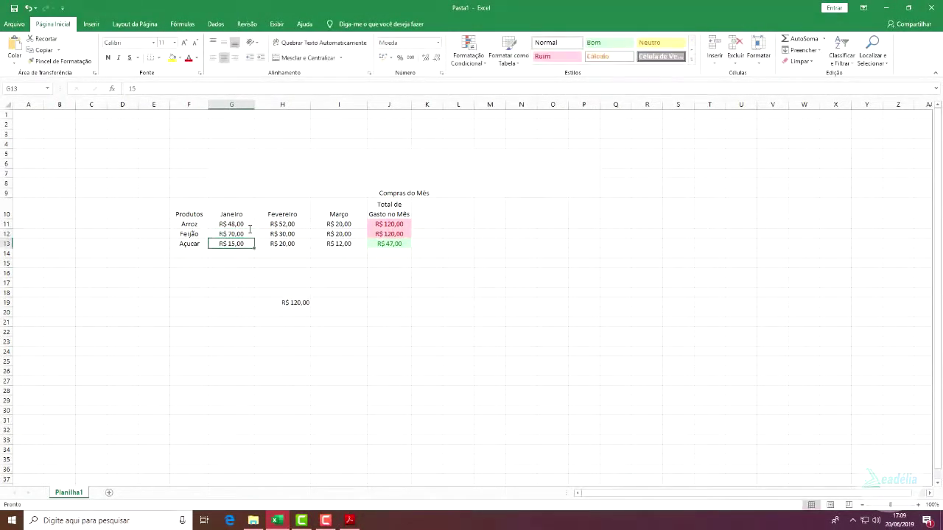
click(283, 301)
drag(260, 294, 322, 322)
click(324, 332)
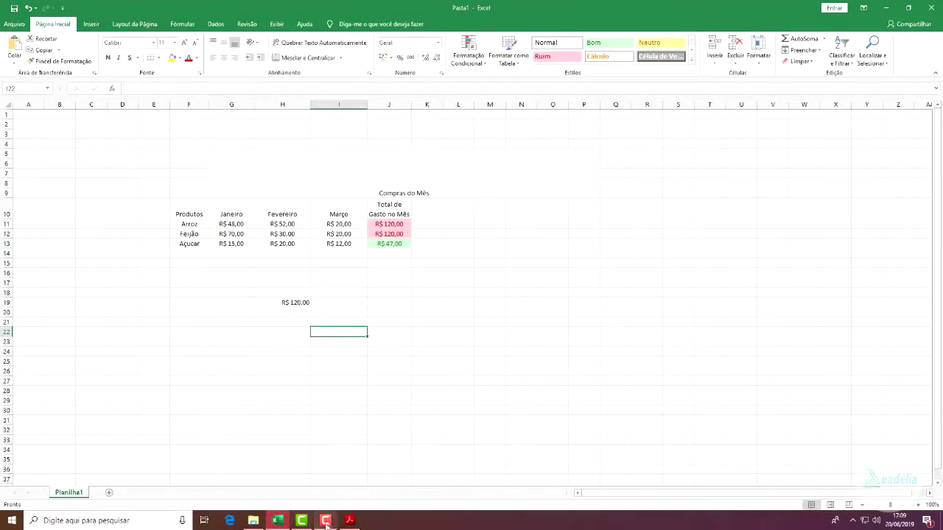
Compare the operator examples in the Acrobat Reader PDF with the Excel totals in J11:J12 and the reference formula in H19
click(349, 520)
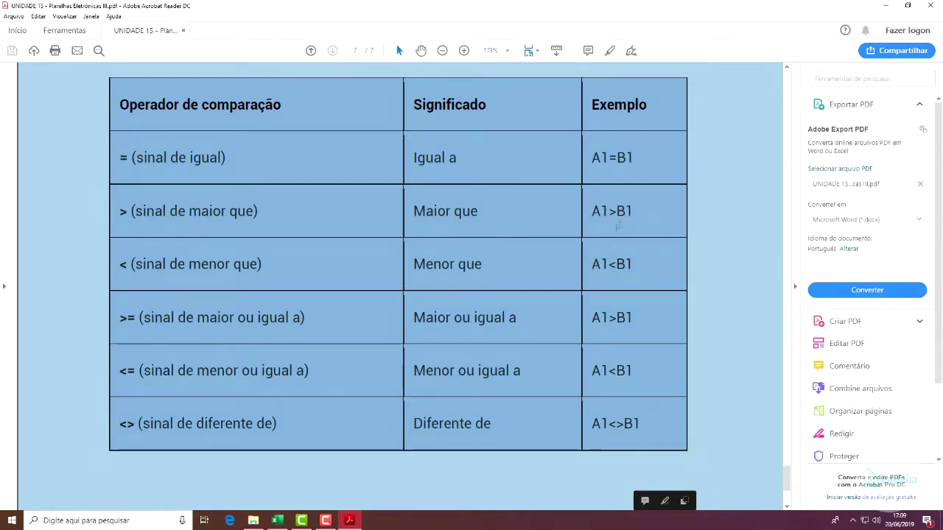
key(alt+Tab)
drag(395, 224, 395, 234)
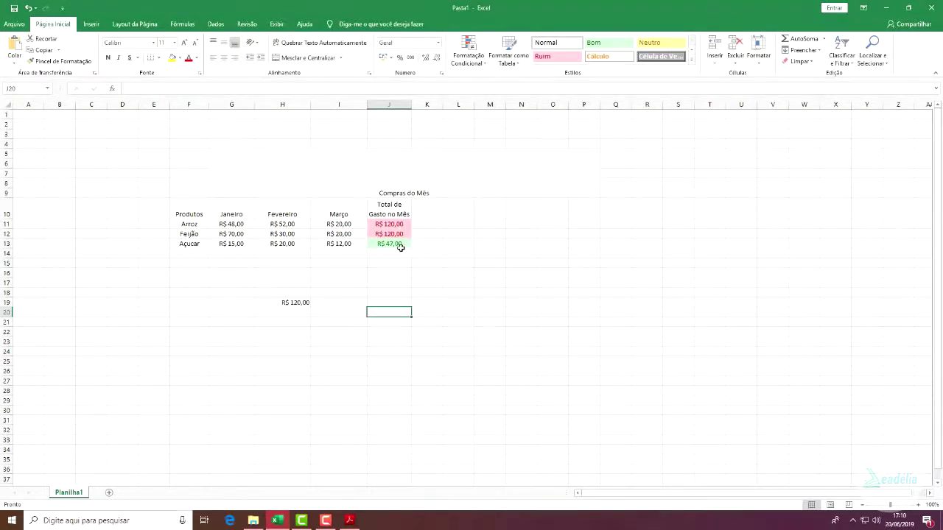
click(284, 303)
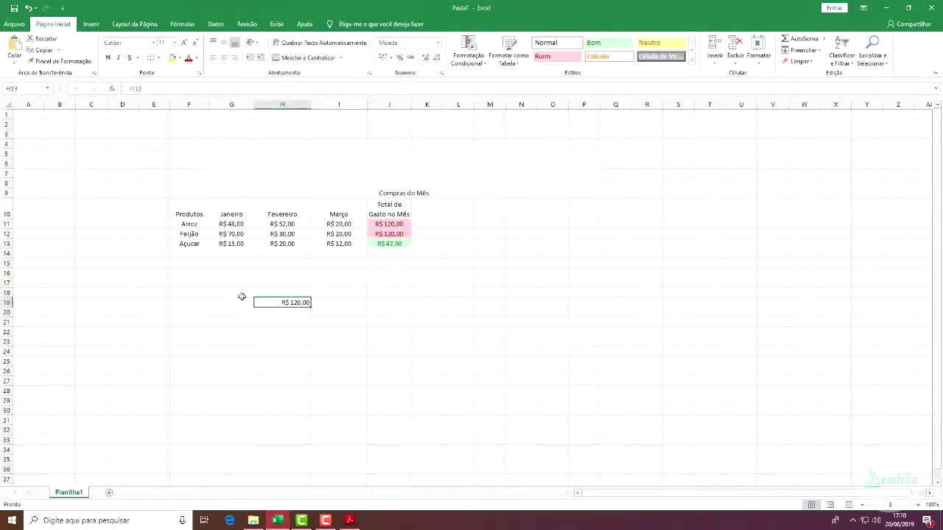
drag(242, 298, 345, 341)
click(346, 340)
key(alt+Tab)
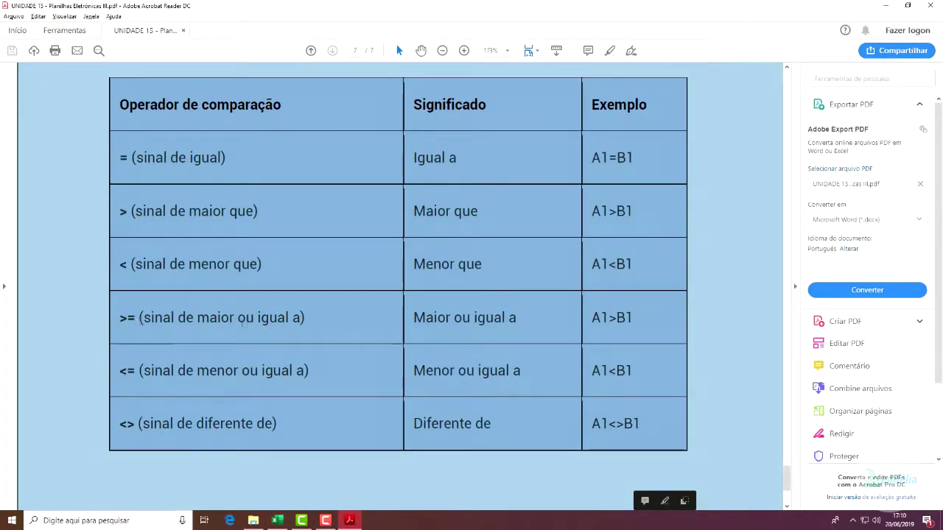
key(alt+Tab)
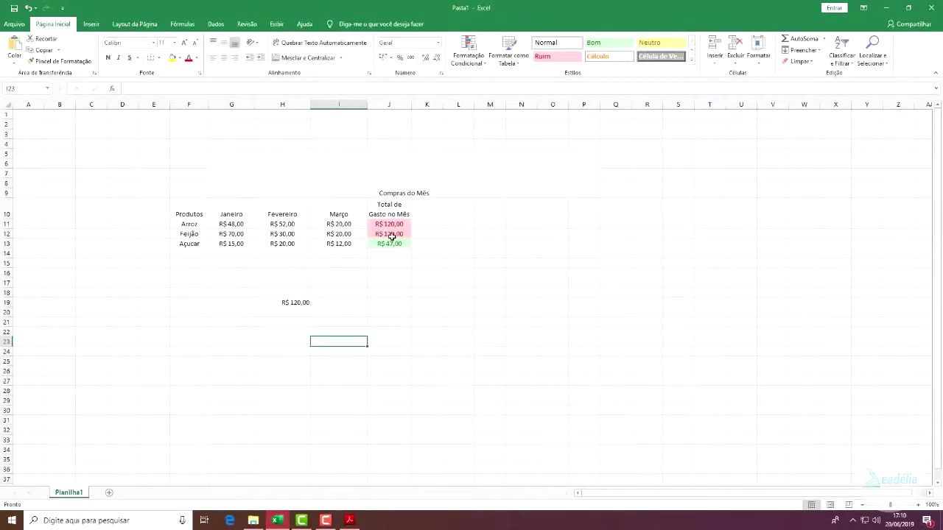
View the greater-than highlighting rule settings for the Feijão total in J12 without applying them
click(391, 234)
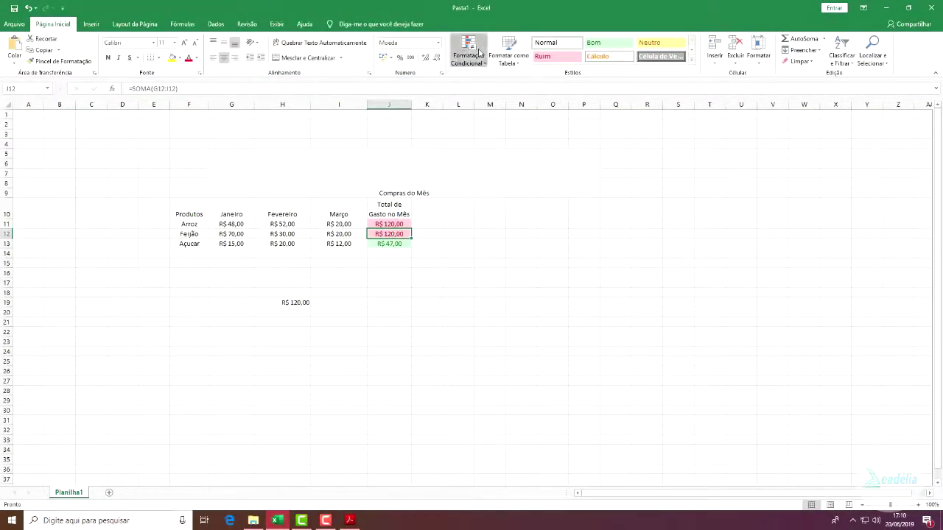
click(479, 52)
mouse_move(508, 80)
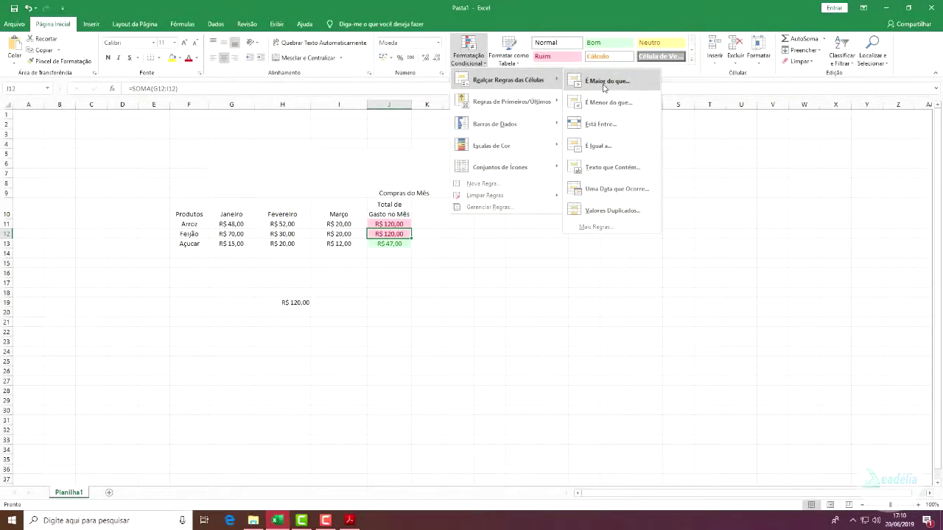
click(604, 81)
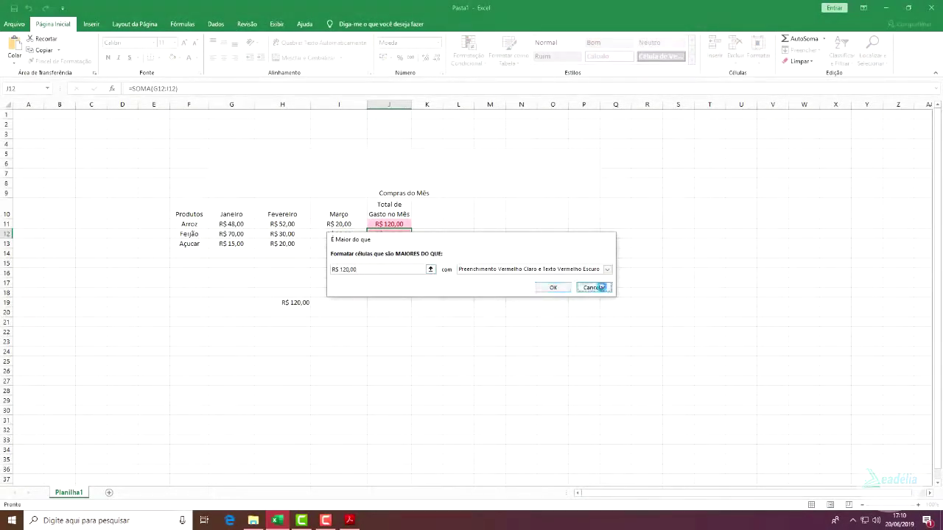
click(594, 287)
View the less-than highlighting rule settings for the Feijão total in J12 without applying them
click(468, 52)
mouse_move(512, 83)
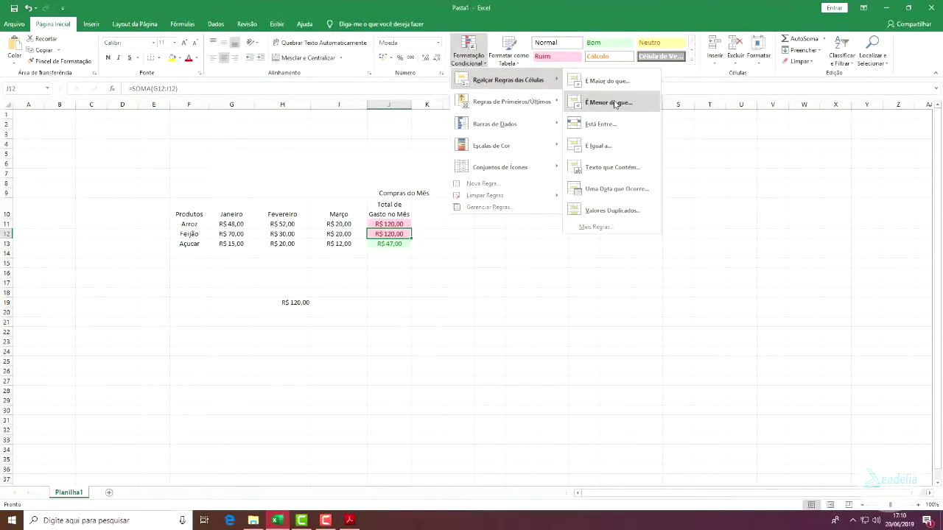
click(599, 101)
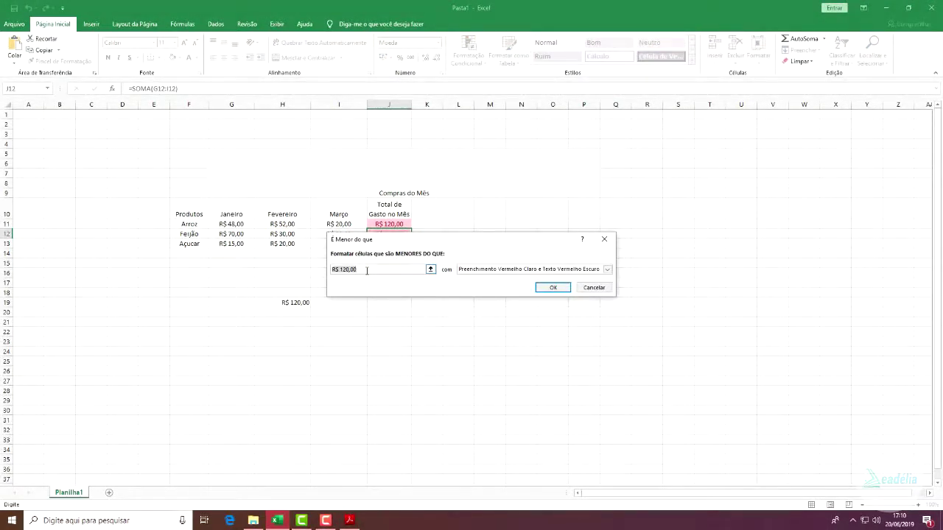
click(589, 293)
click(468, 51)
click(398, 230)
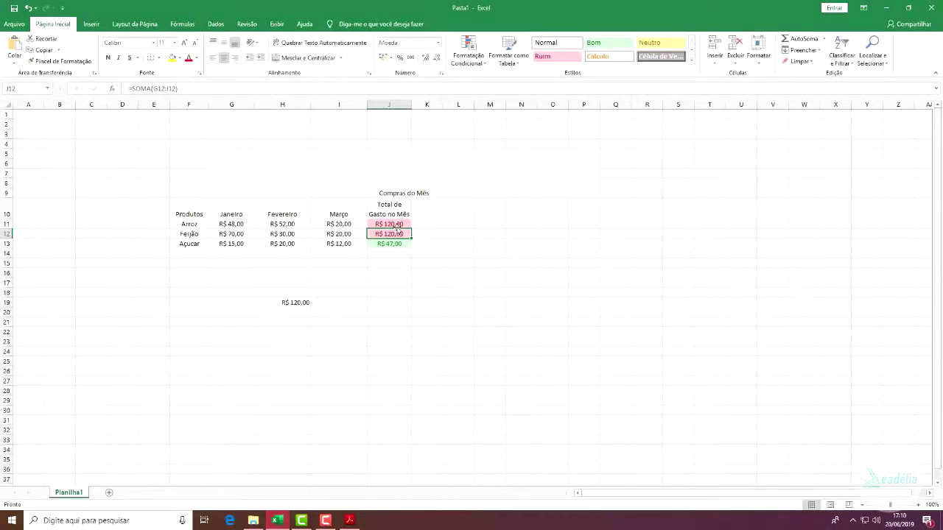
Review the less-than rule options for the totals J11:J13 and open the conditional formatting rules manager for that range
drag(398, 224, 398, 246)
click(469, 53)
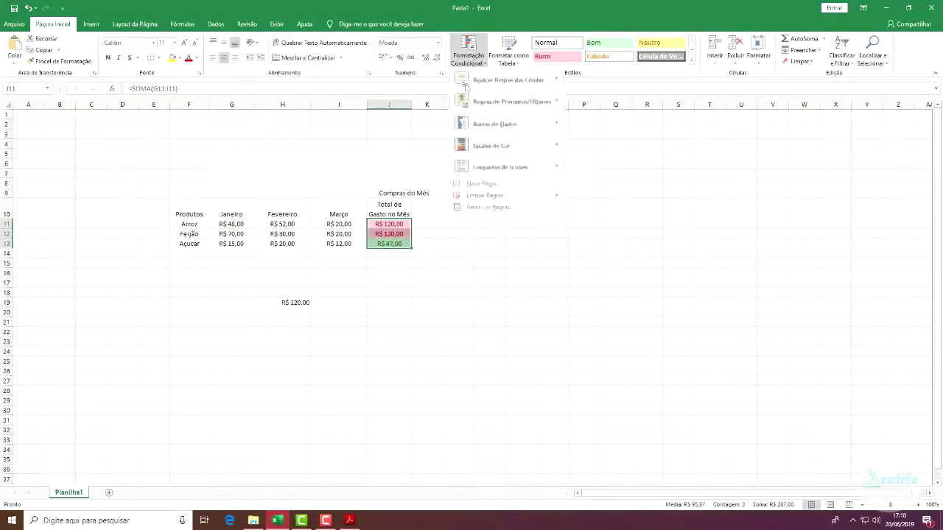
mouse_move(492, 82)
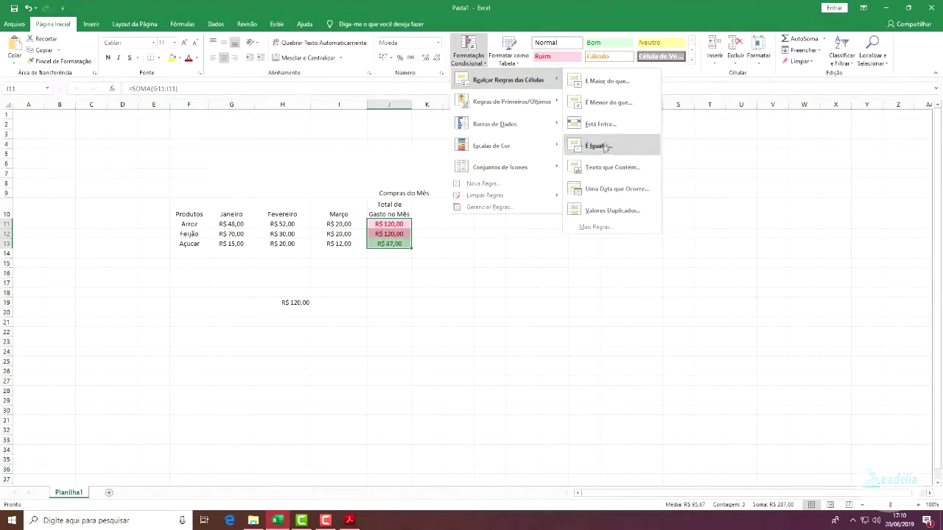
click(608, 102)
click(594, 287)
drag(398, 226, 392, 245)
click(471, 61)
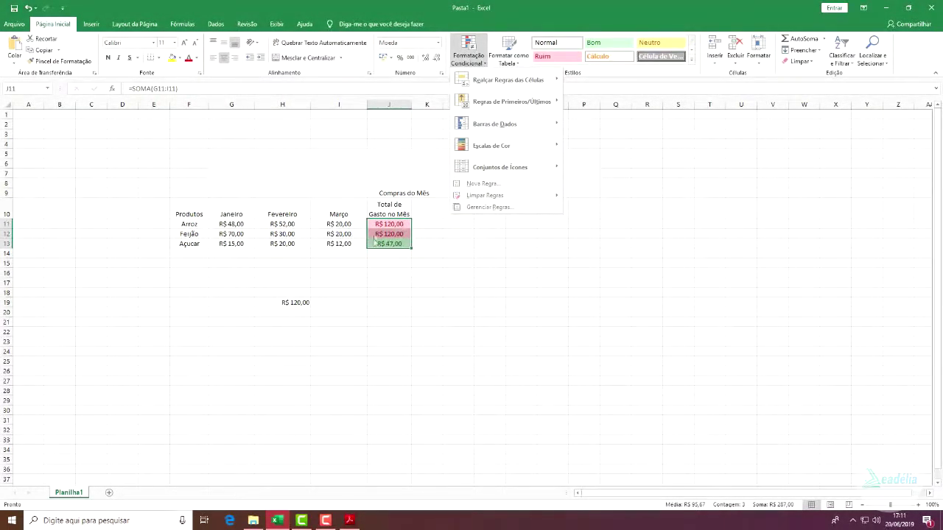
click(474, 209)
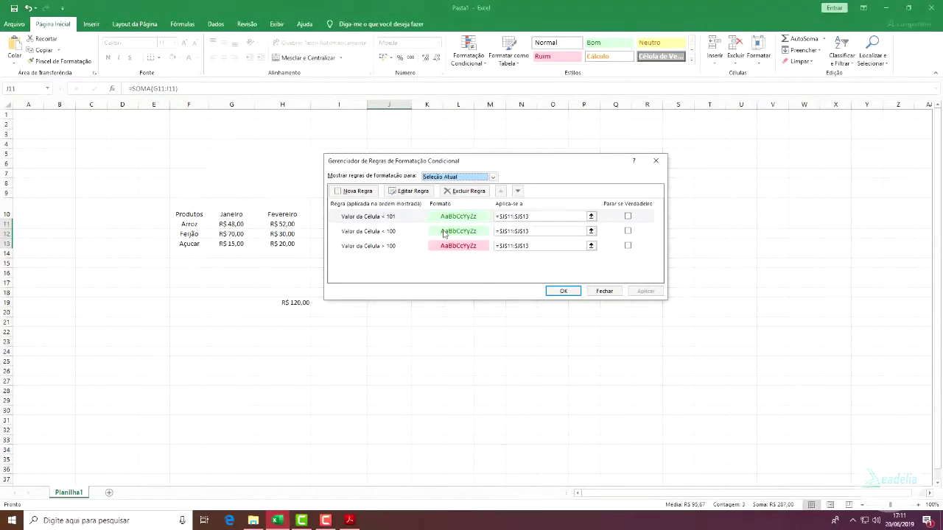
Switch to the PDF in Acrobat Reader and review the A1<>B1 example and the definition of comparison operators on page 7
key(alt+Tab)
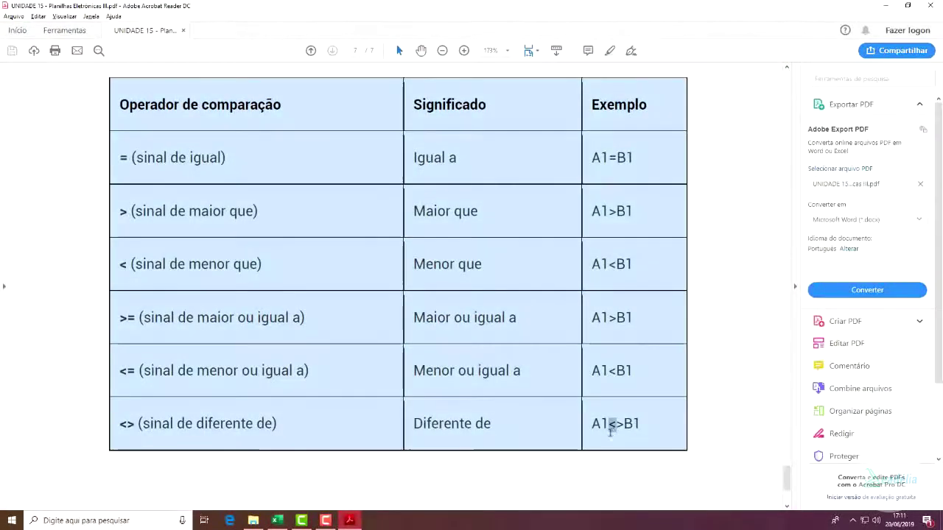
drag(616, 424, 636, 425)
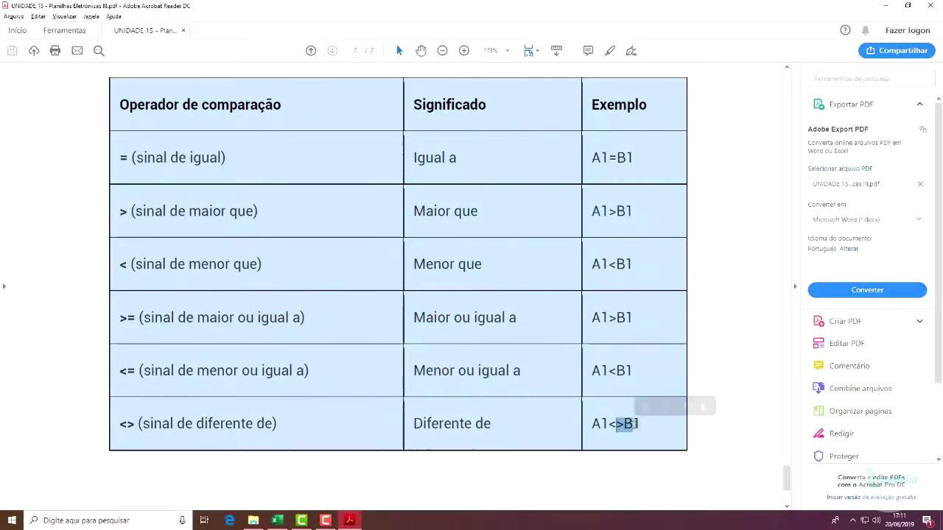
key(ctrl+a)
scroll(623, 421, down, 1)
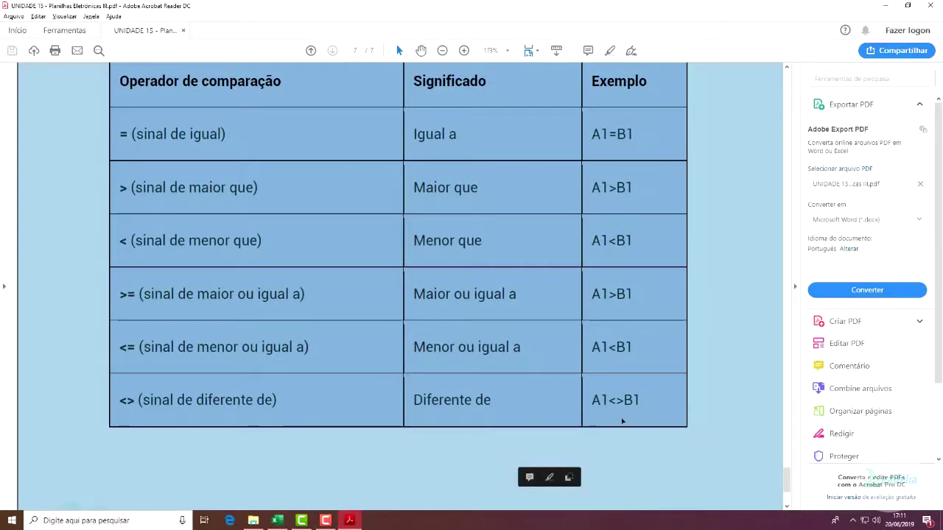
scroll(622, 421, down, 6)
scroll(621, 421, up, 5)
click(325, 370)
key(ctrl+a)
scroll(443, 356, up, 10)
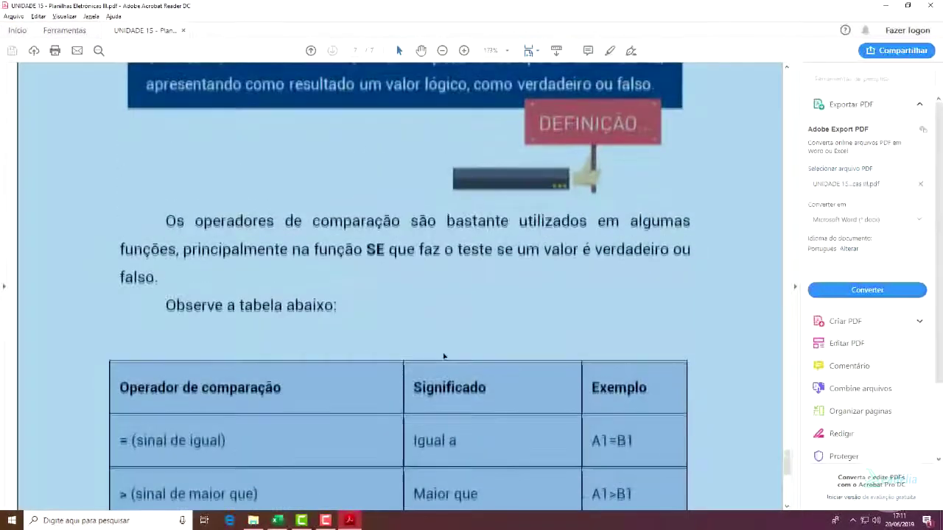
scroll(444, 357, up, 14)
scroll(444, 357, down, 7)
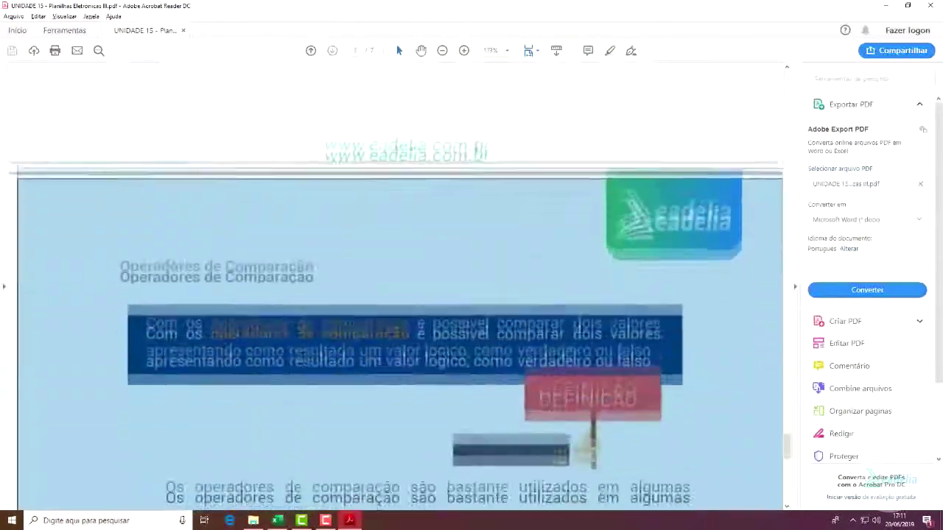
scroll(437, 358, down, 15)
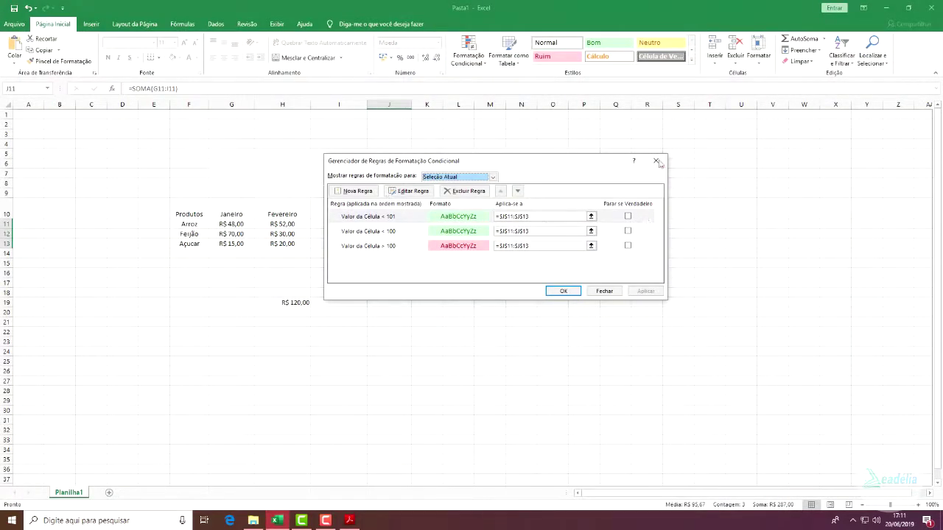
Close the rules manager in Excel and examine the SOMA formula of the Arroz total in J11 without changing it
click(656, 160)
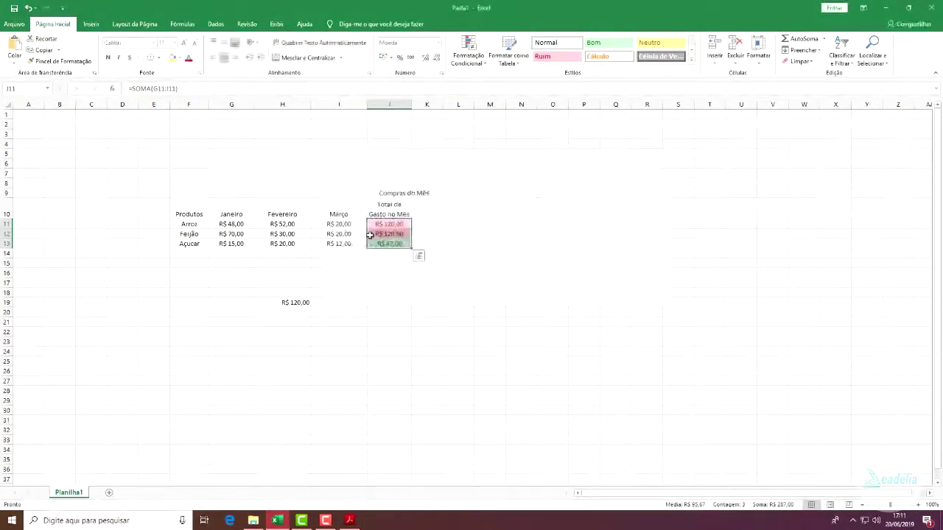
click(139, 89)
double_click(148, 87)
click(129, 89)
drag(130, 88, 218, 87)
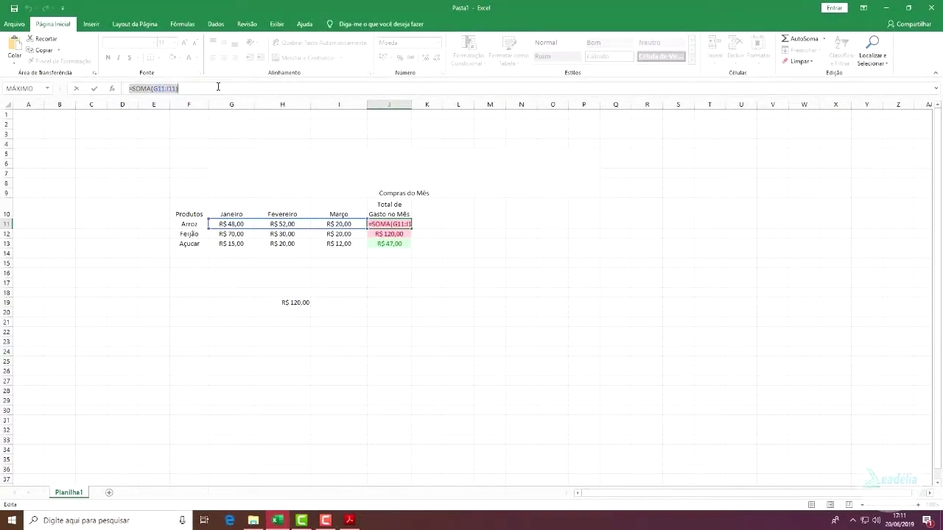
drag(133, 88, 151, 89)
click(417, 344)
key(Escape)
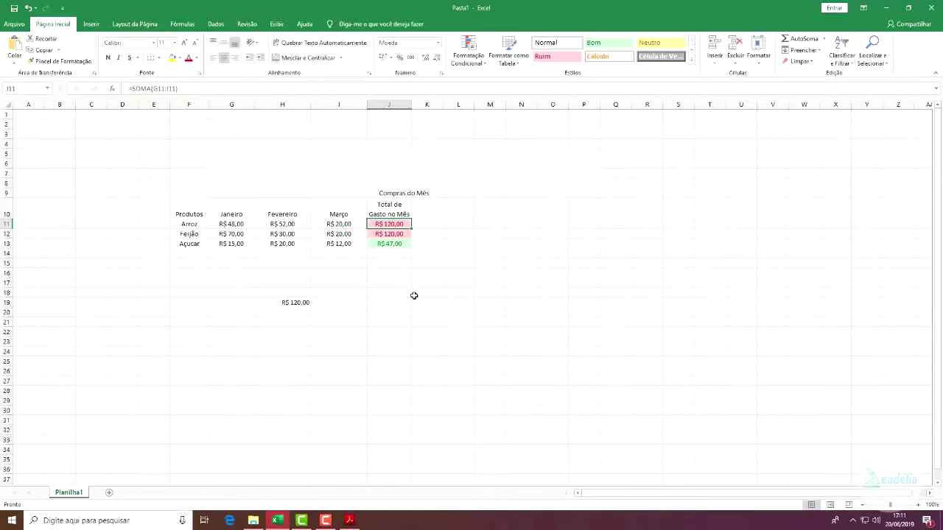